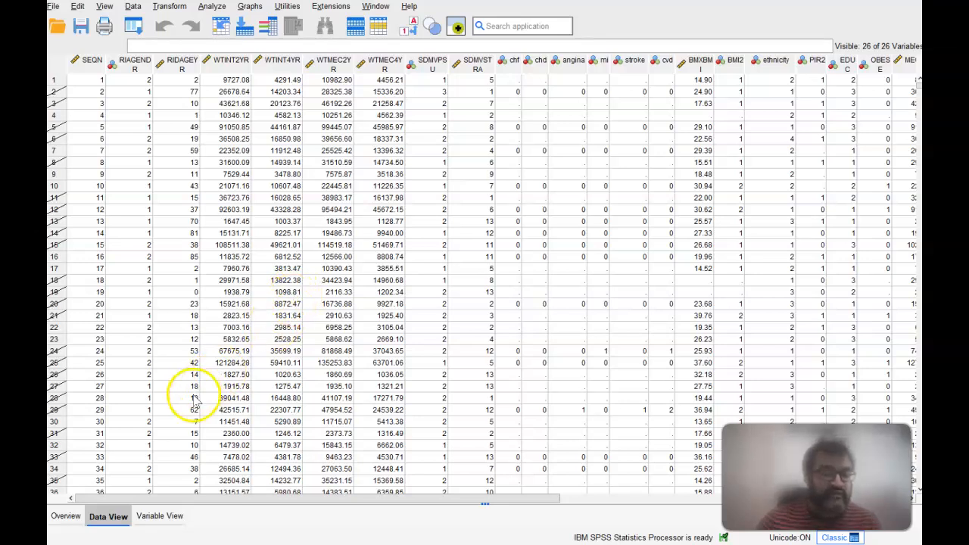
# Step: Review the dataset's variable definitions, locating EDUC and the MEC20YR weight, and glance at the data values
pyautogui.click(162, 517)
pyautogui.click(162, 517)
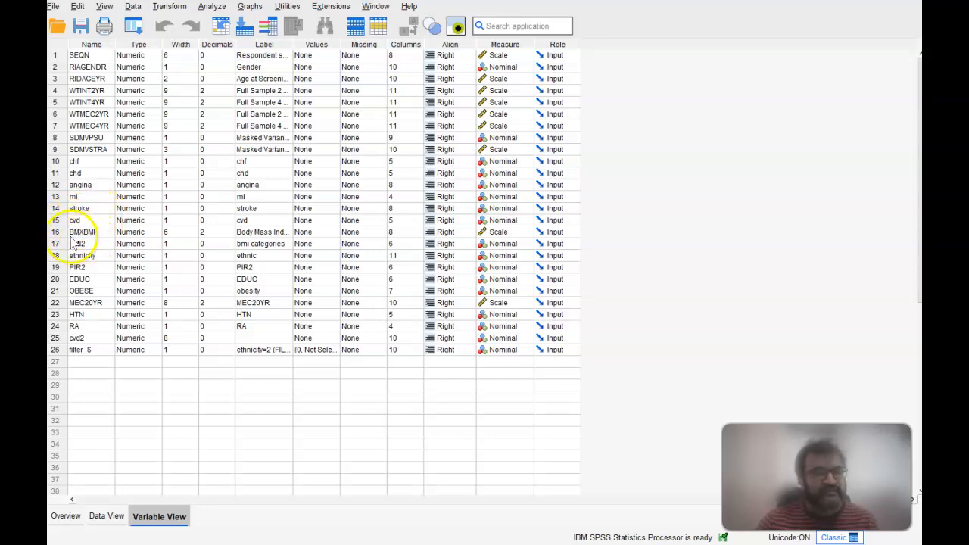
pyautogui.click(74, 279)
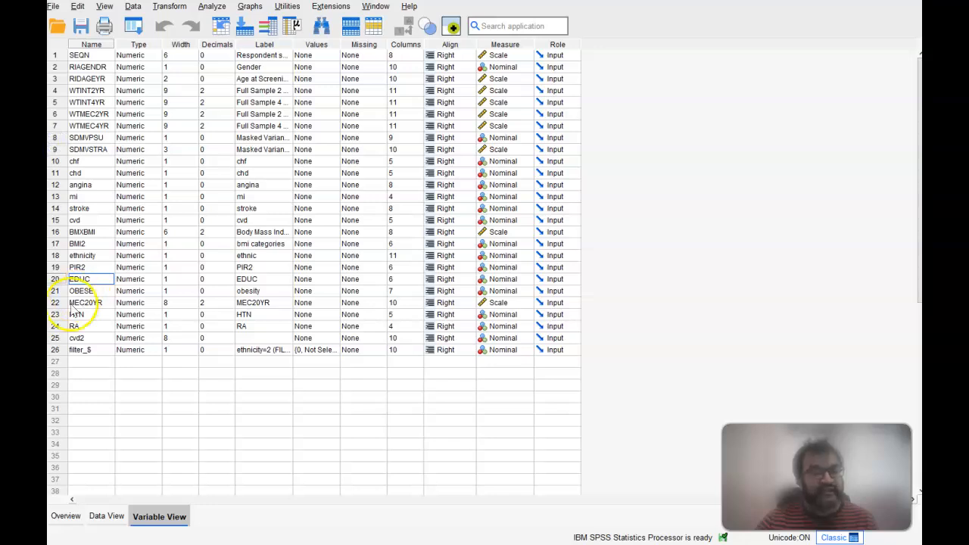
pyautogui.click(91, 303)
pyautogui.hotkey('ctrl', 't')
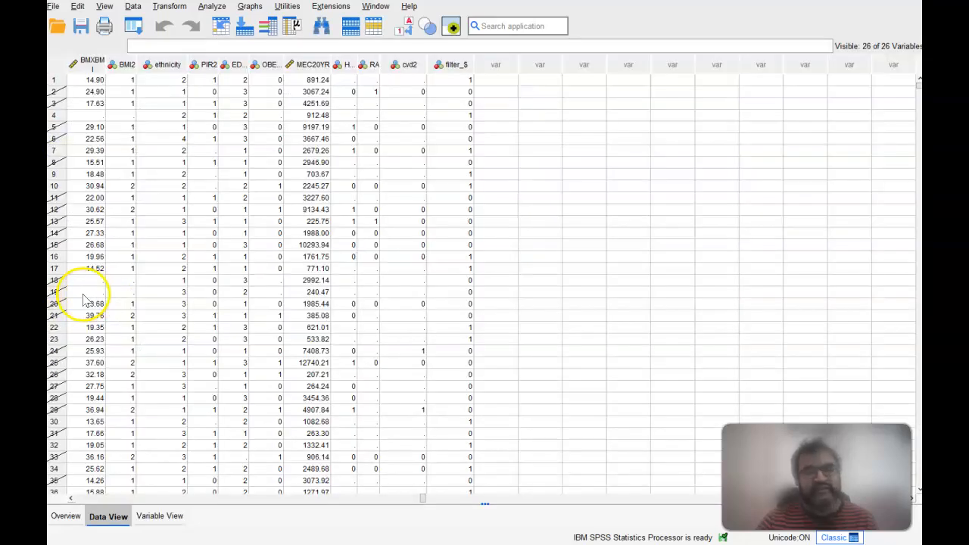
pyautogui.click(156, 517)
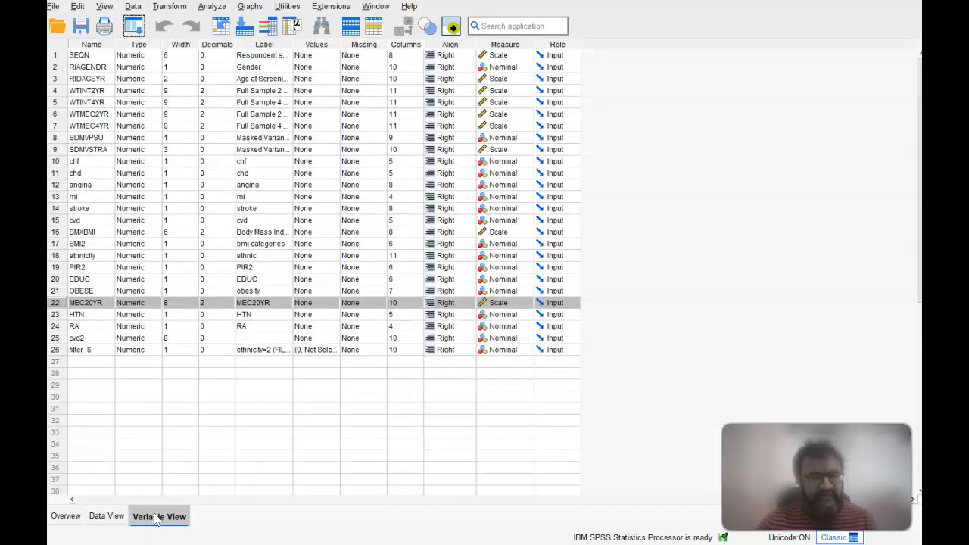
pyautogui.click(214, 8)
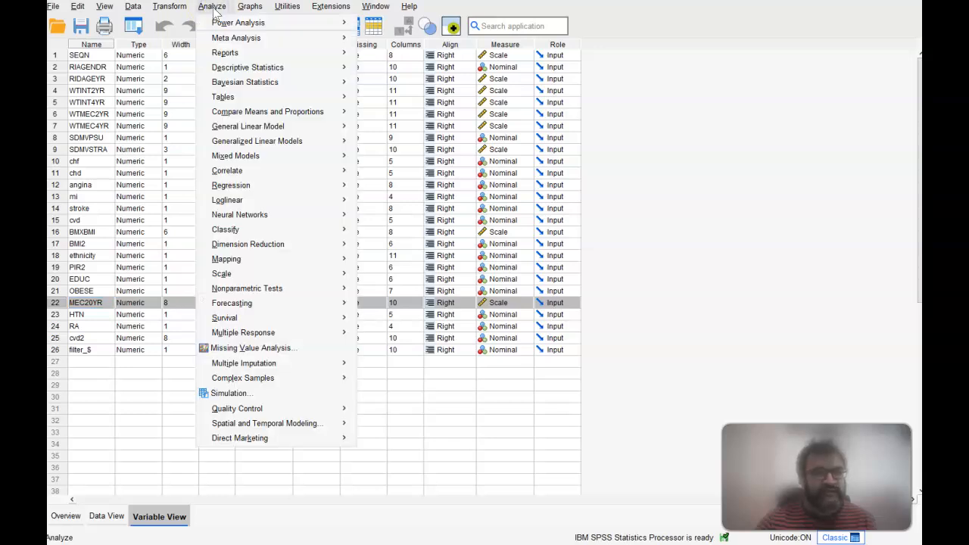
pyautogui.click(245, 367)
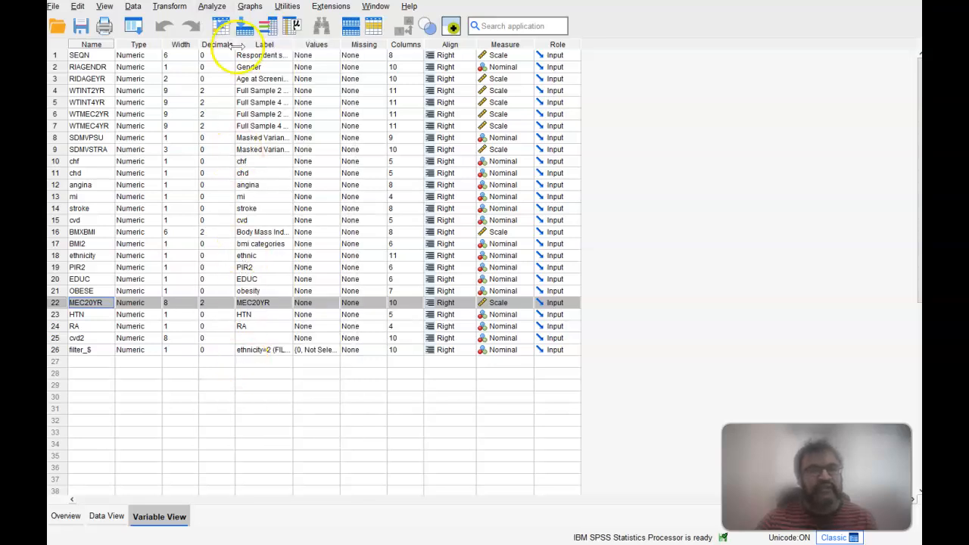
pyautogui.click(213, 7)
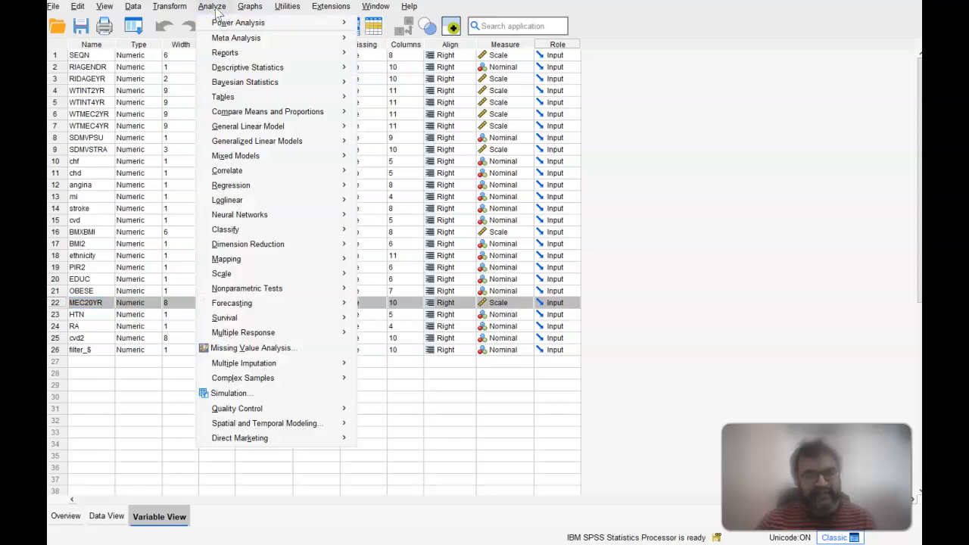
pyautogui.click(217, 13)
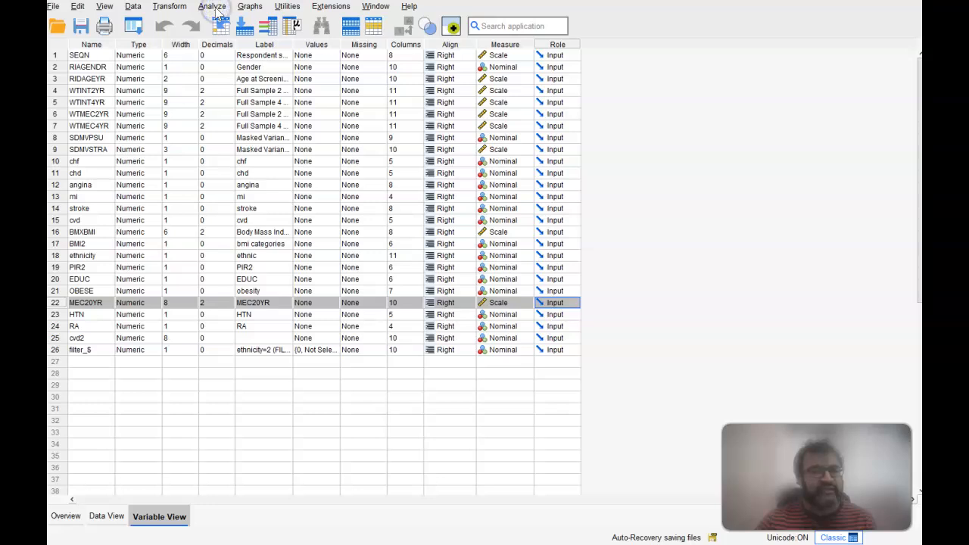
# Step: Start preparing a complex samples analysis with a new plan file named test2 in the NHANES_11_23 folder
pyautogui.click(213, 6)
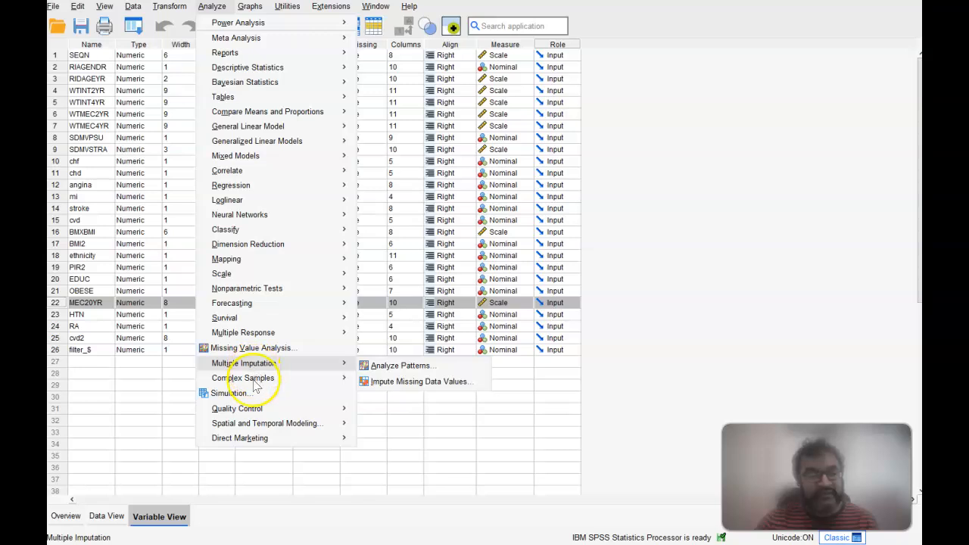
pyautogui.moveTo(274, 381)
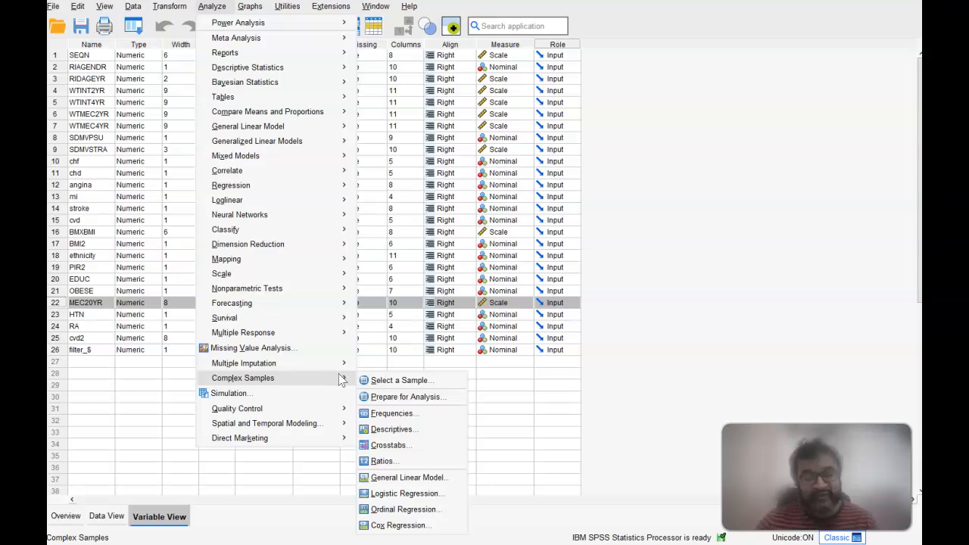
pyautogui.click(389, 397)
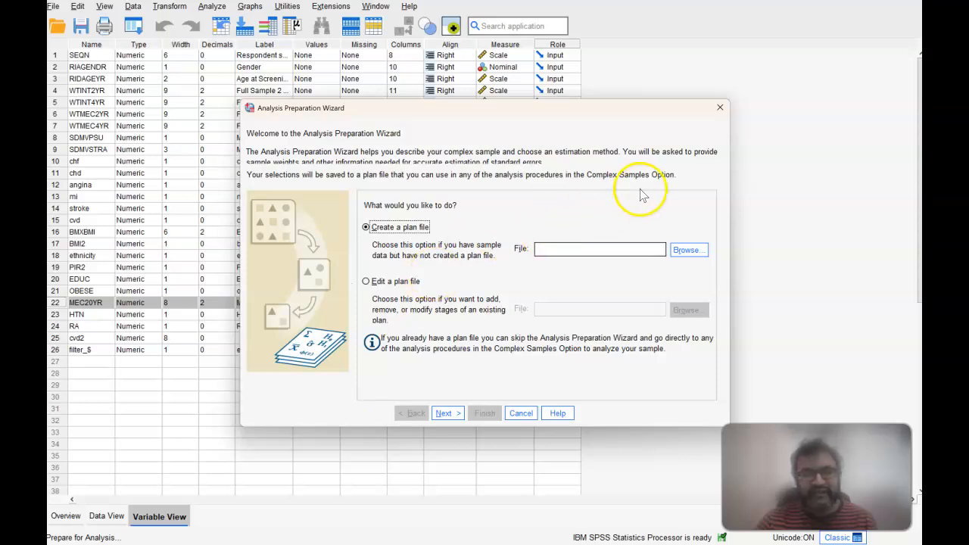
pyautogui.click(679, 251)
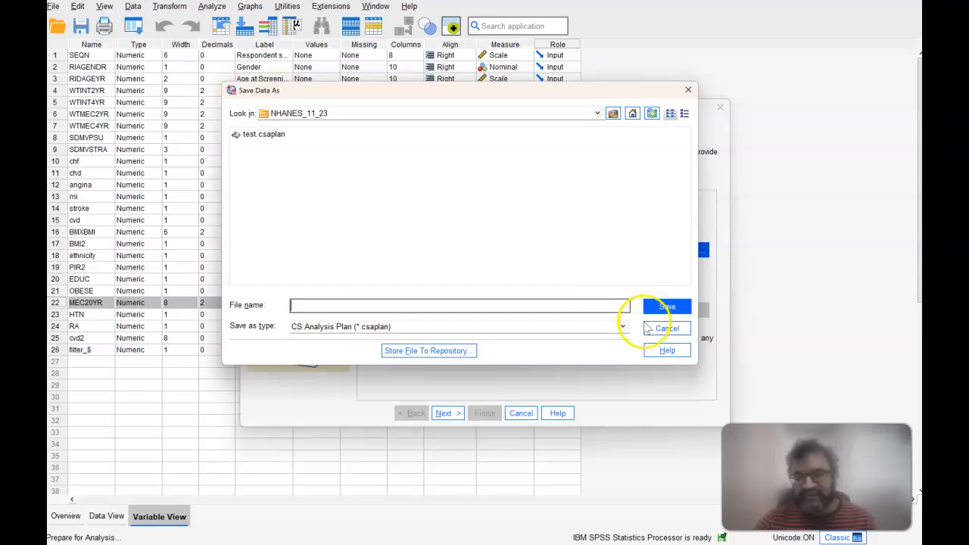
pyautogui.click(666, 329)
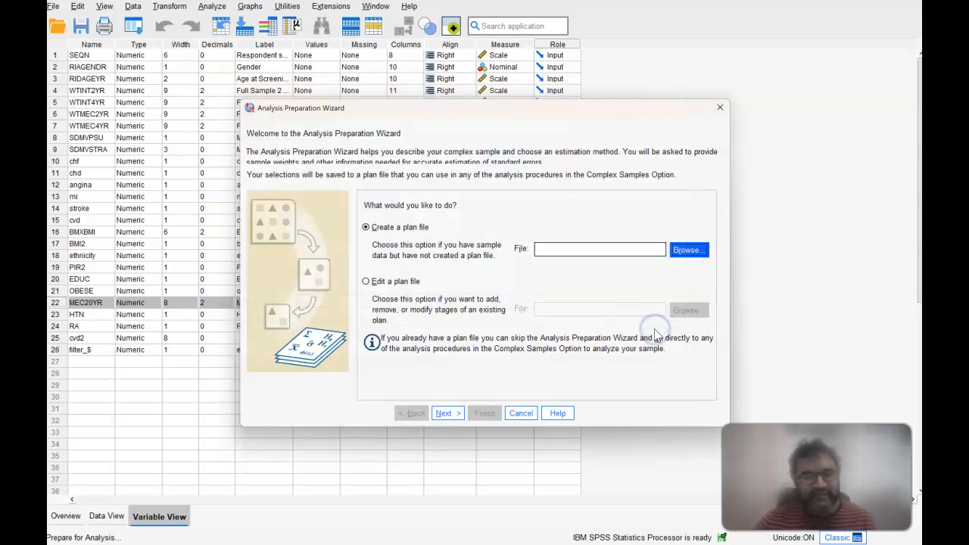
pyautogui.click(684, 257)
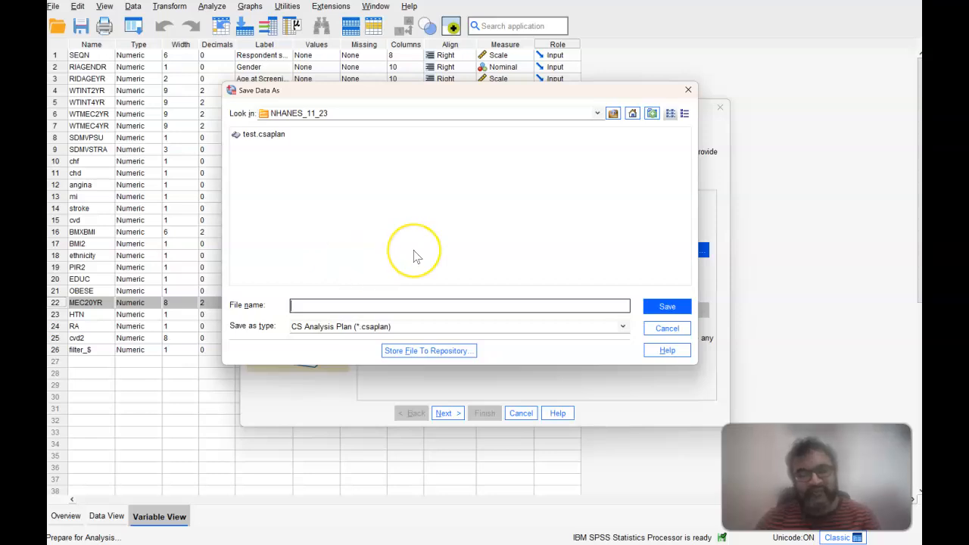
pyautogui.write('t')
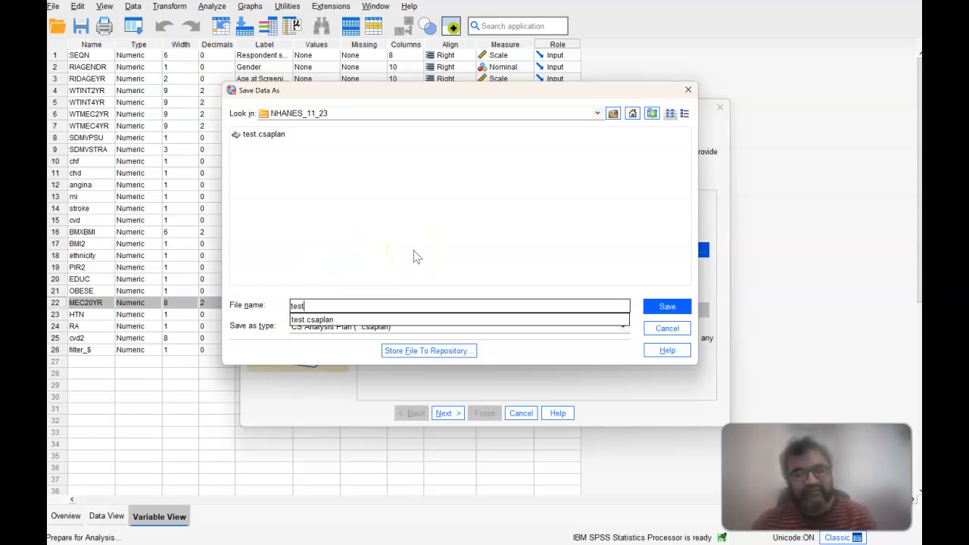
pyautogui.write('est2')
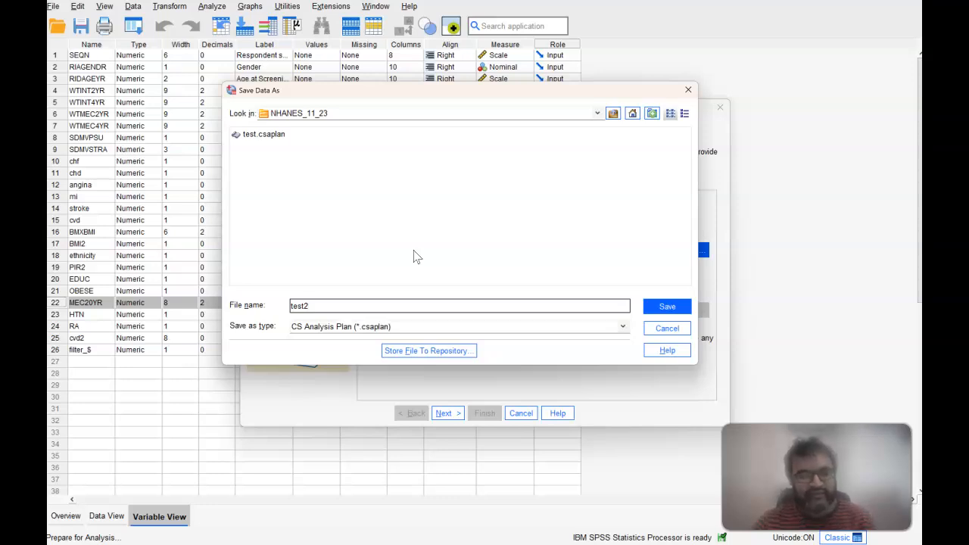
pyautogui.click(667, 305)
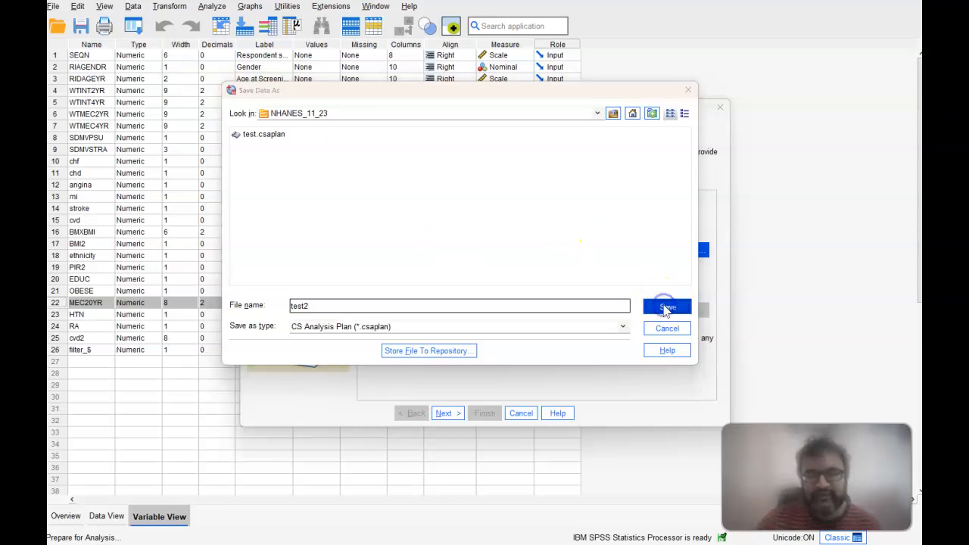
pyautogui.click(457, 414)
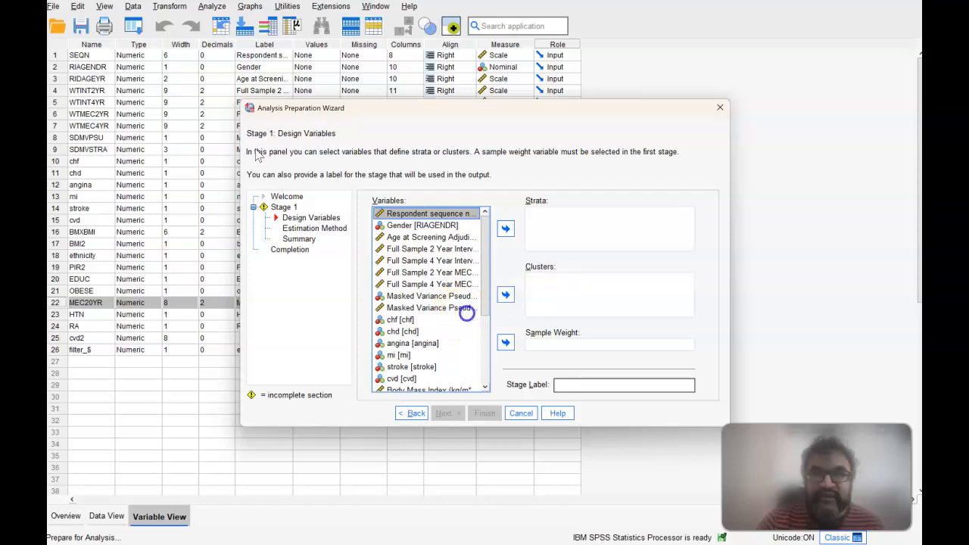
# Step: Assign Masked Variance Pseudo-Stratum as the strata variable and Masked Variance Pseudo-PSU (SDMVPSU) as the cluster variable
pyautogui.click(462, 309)
pyautogui.click(505, 230)
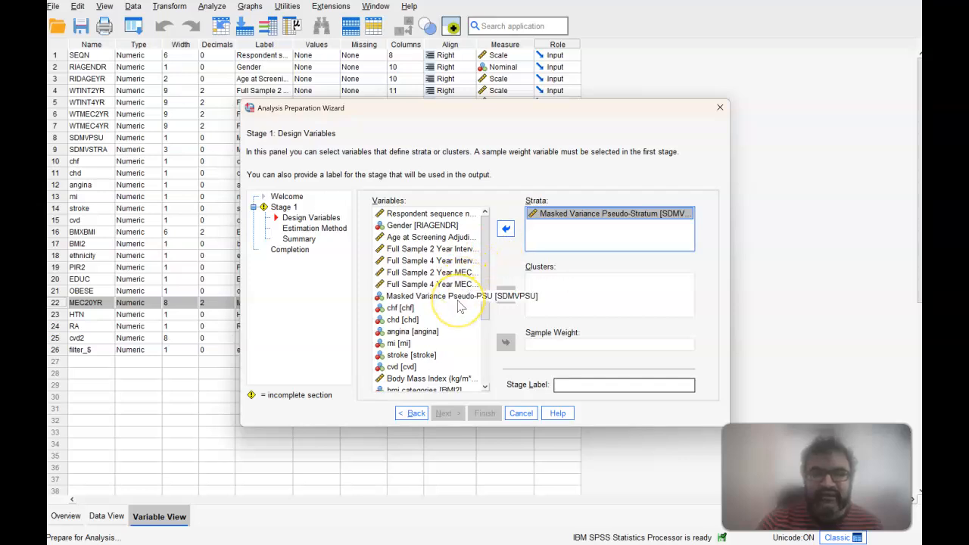
pyautogui.click(459, 297)
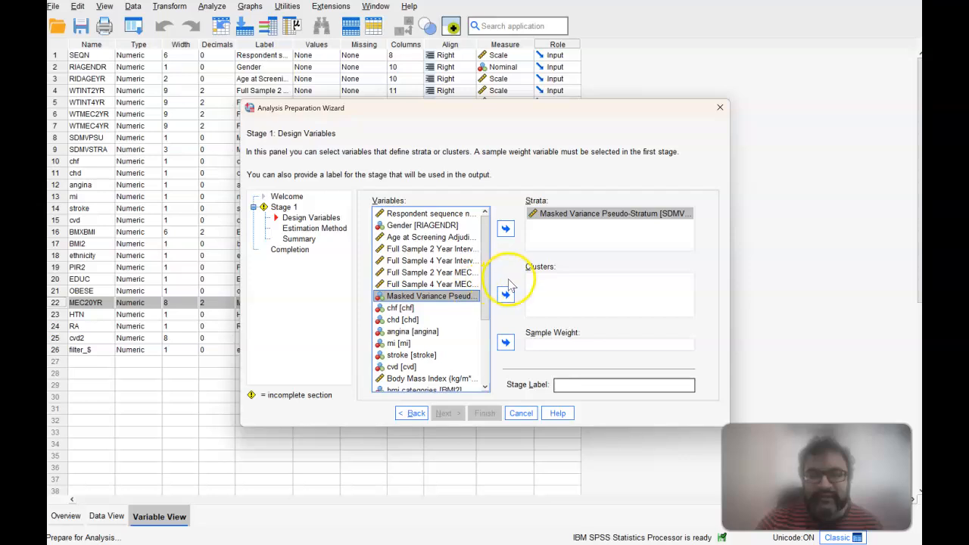
pyautogui.click(505, 295)
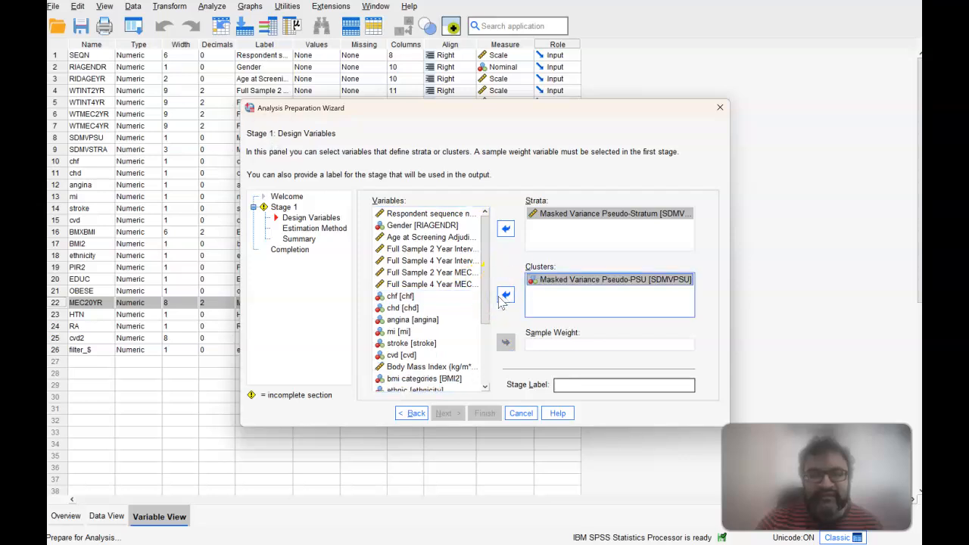
# Step: Set MEC20YR as the sample weight for stage 1 of the plan
pyautogui.moveTo(484, 303); pyautogui.dragTo(485, 365)
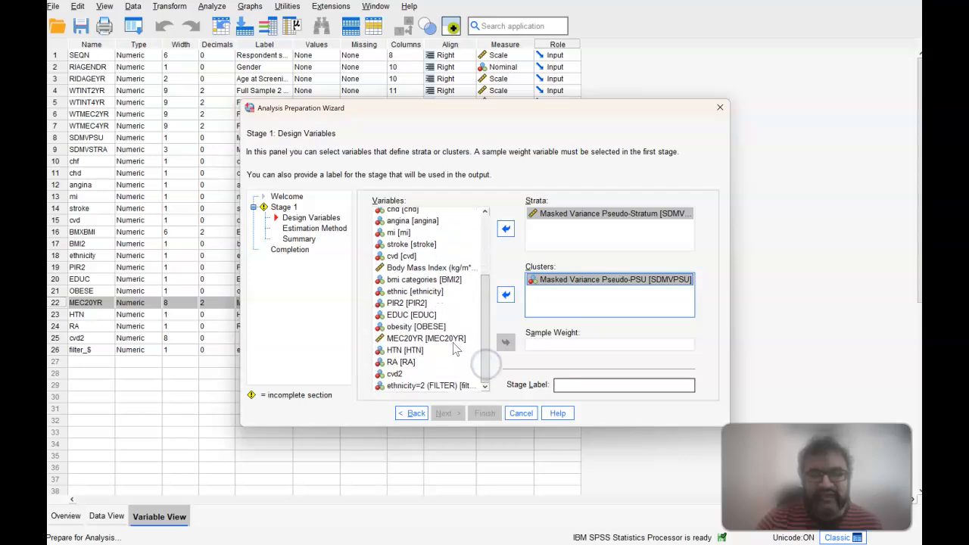
pyautogui.click(445, 339)
pyautogui.click(533, 350)
pyautogui.click(506, 342)
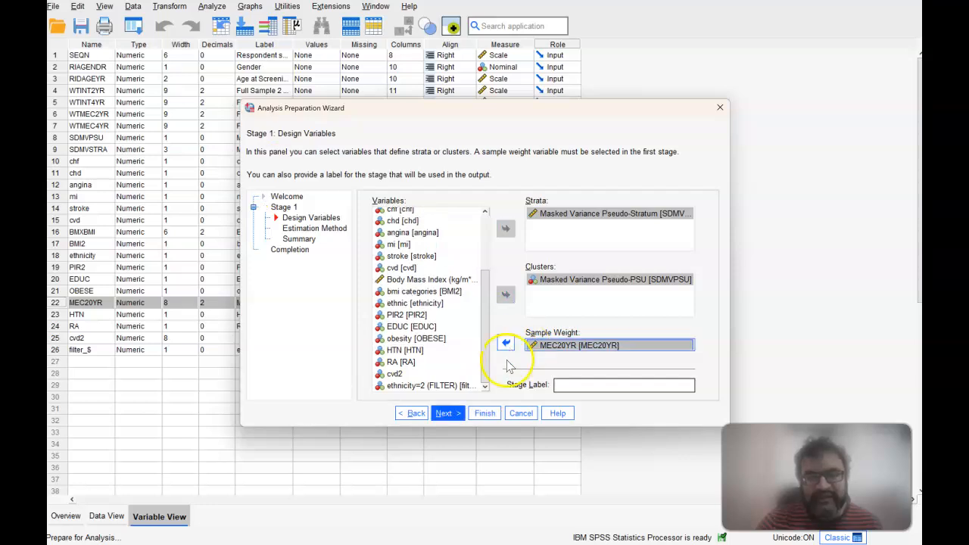
# Step: Keep WR (sampling with replacement) as the estimation method, save the specifications to the plan file and put the output window away
pyautogui.click(447, 417)
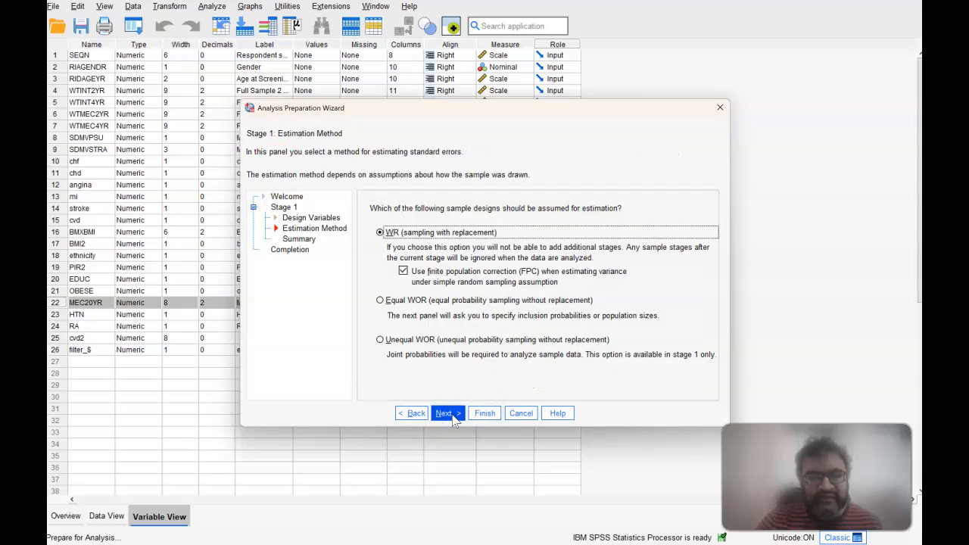
pyautogui.click(447, 414)
pyautogui.click(447, 414)
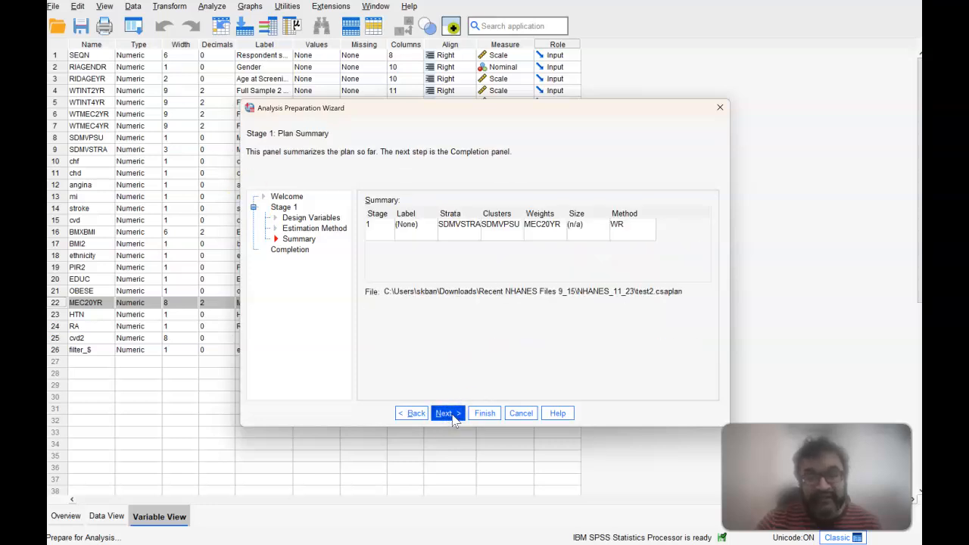
pyautogui.click(451, 416)
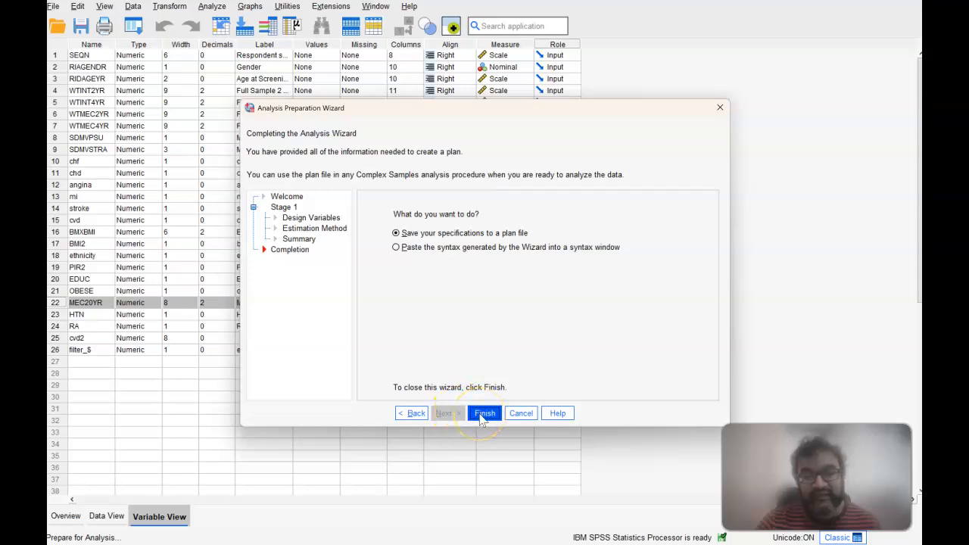
pyautogui.click(483, 414)
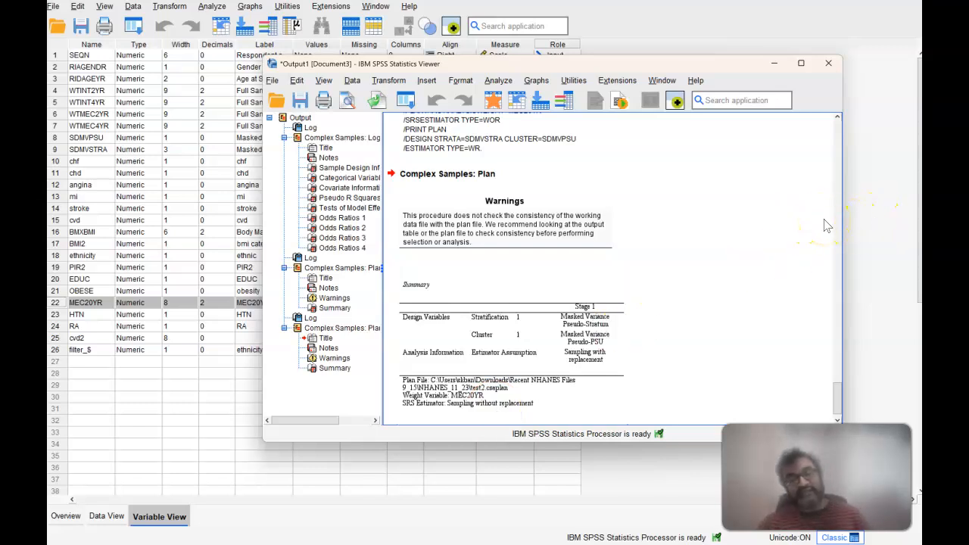
pyautogui.click(775, 63)
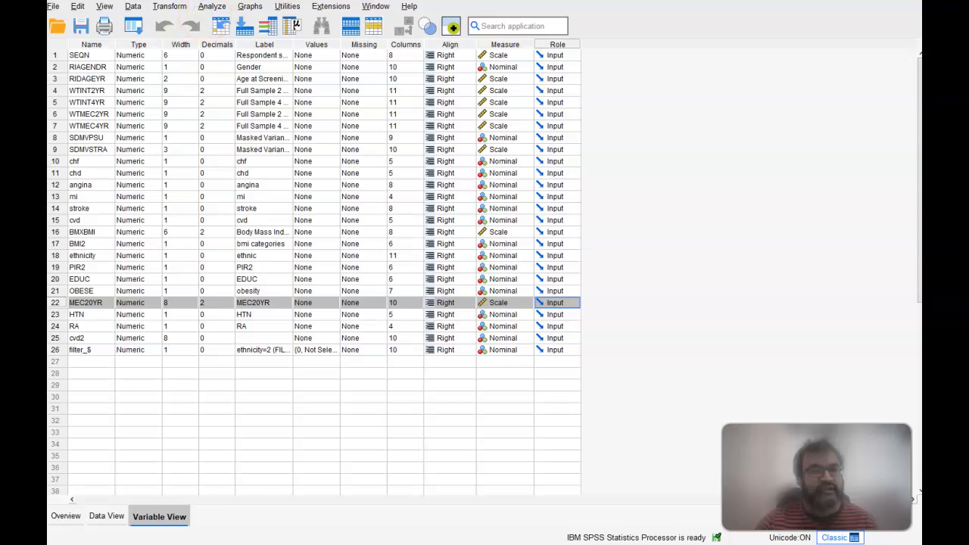
pyautogui.click(213, 6)
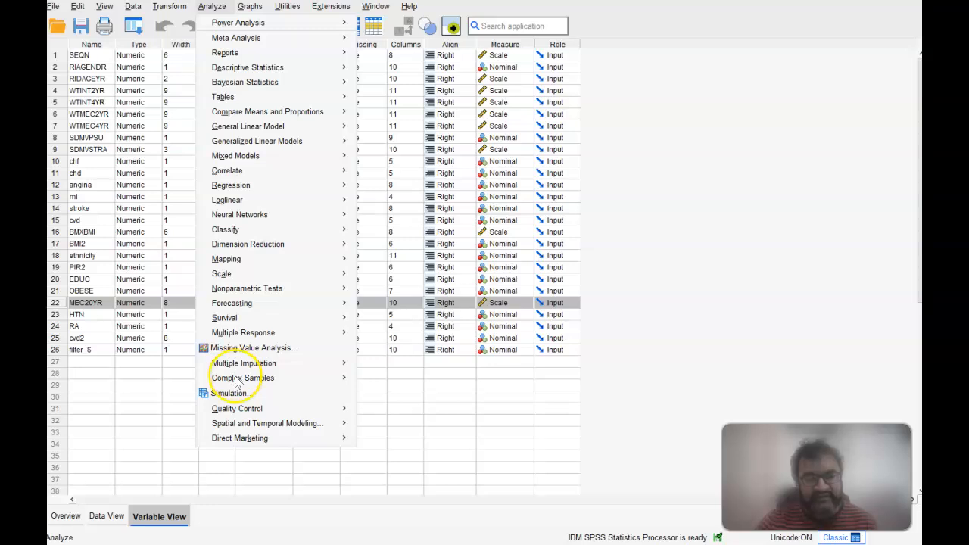
pyautogui.press('Escape')
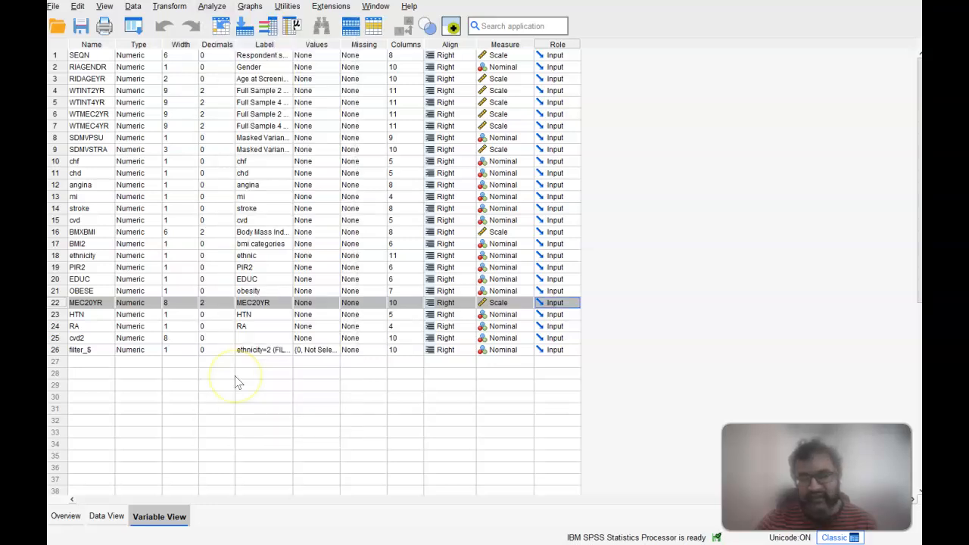
pyautogui.click(173, 7)
pyautogui.click(211, 7)
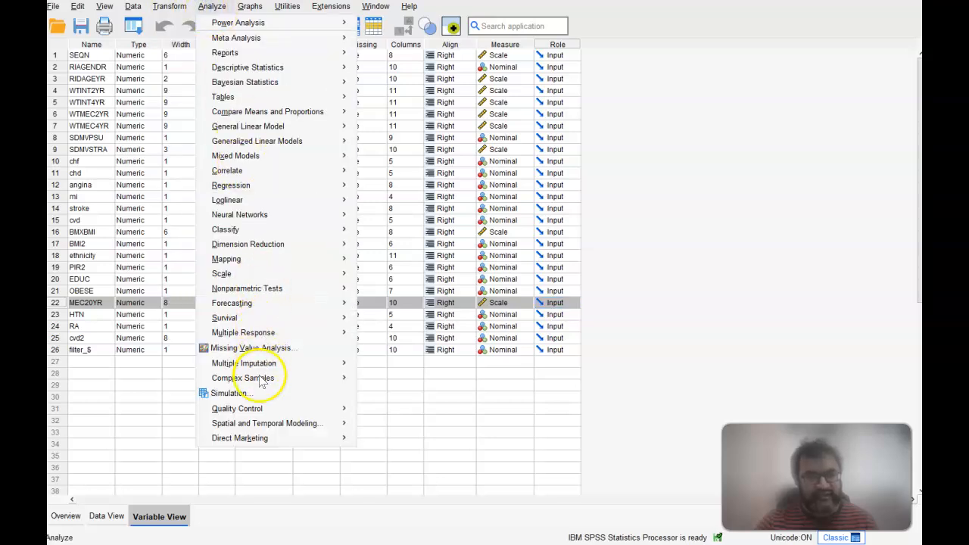
pyautogui.press('Escape')
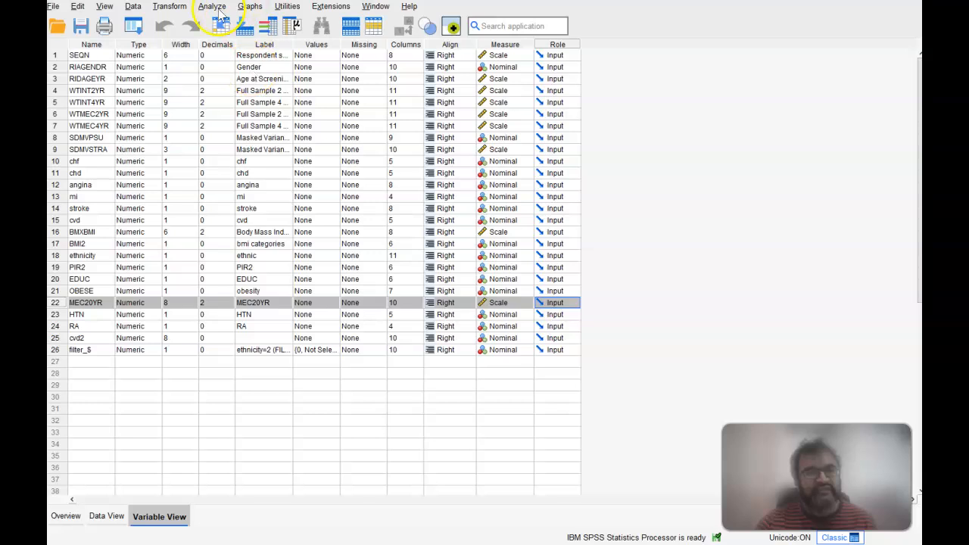
# Step: Start a complex samples logistic regression using the plan file test2.csaplan, keeping the default joint probabilities file
pyautogui.click(212, 9)
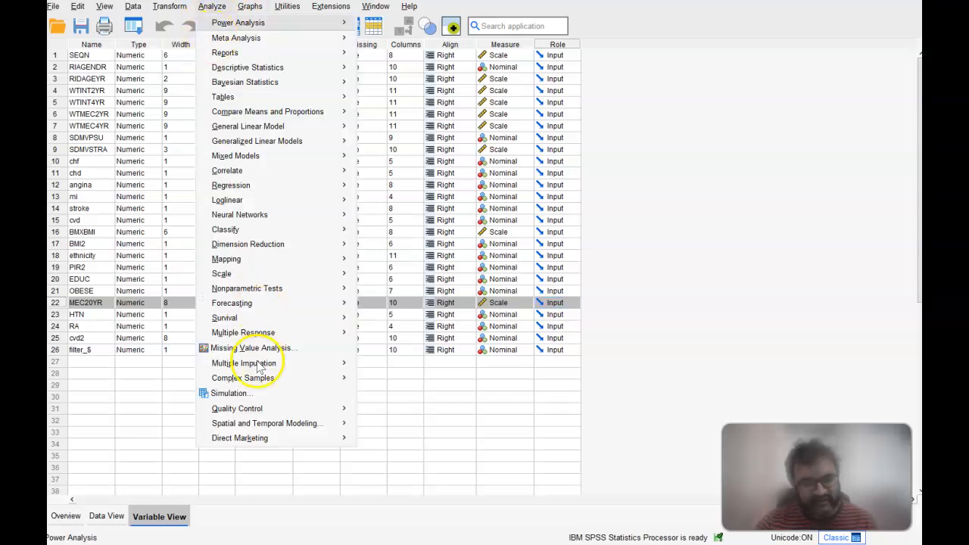
pyautogui.moveTo(257, 383)
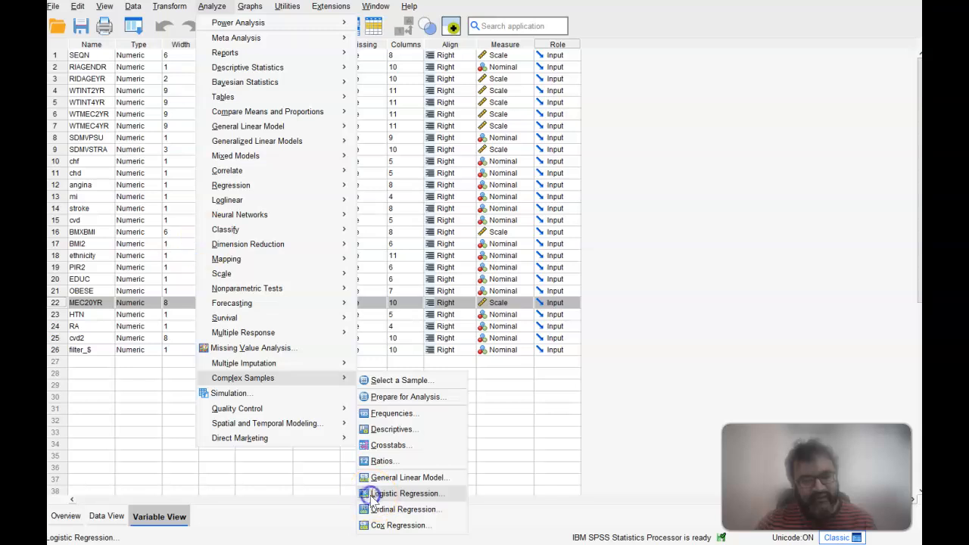
pyautogui.click(404, 494)
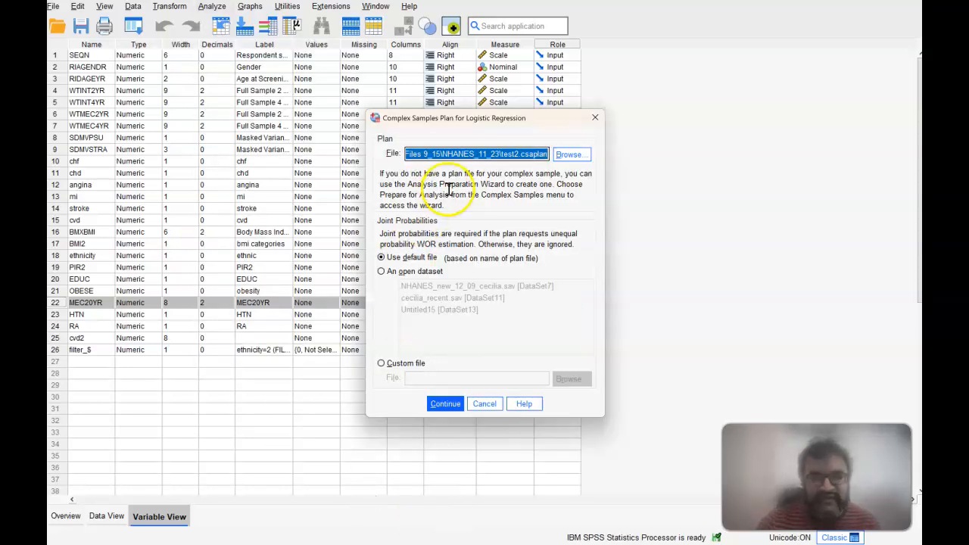
pyautogui.click(567, 156)
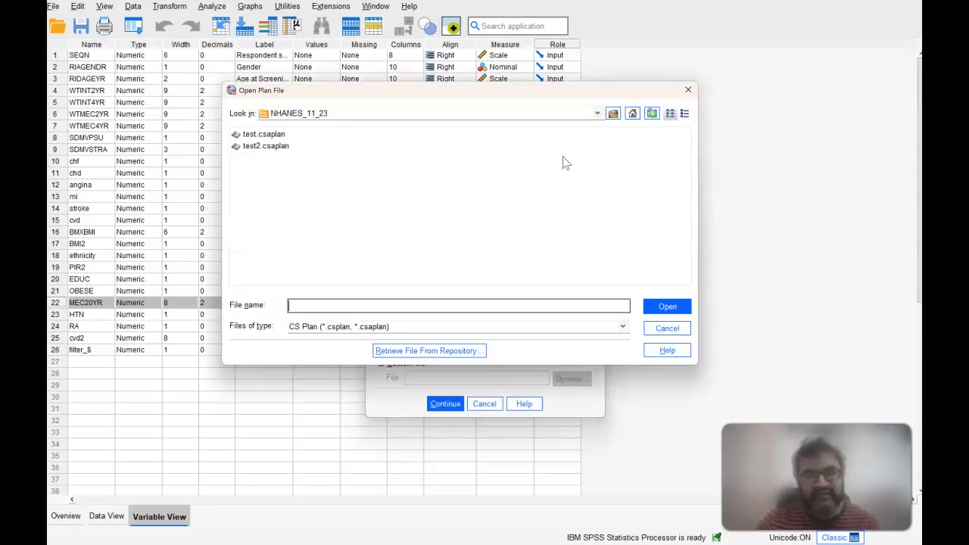
pyautogui.click(284, 148)
pyautogui.click(663, 308)
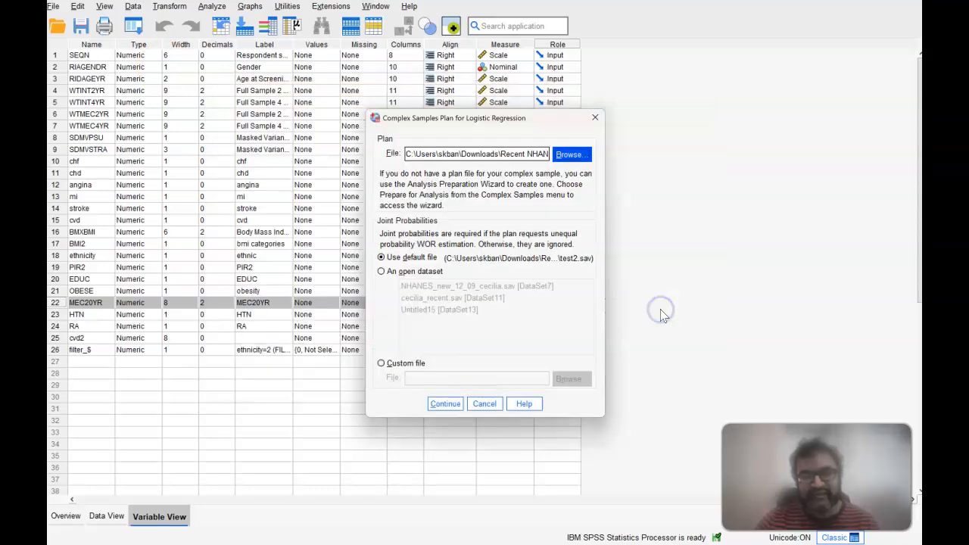
pyautogui.click(447, 404)
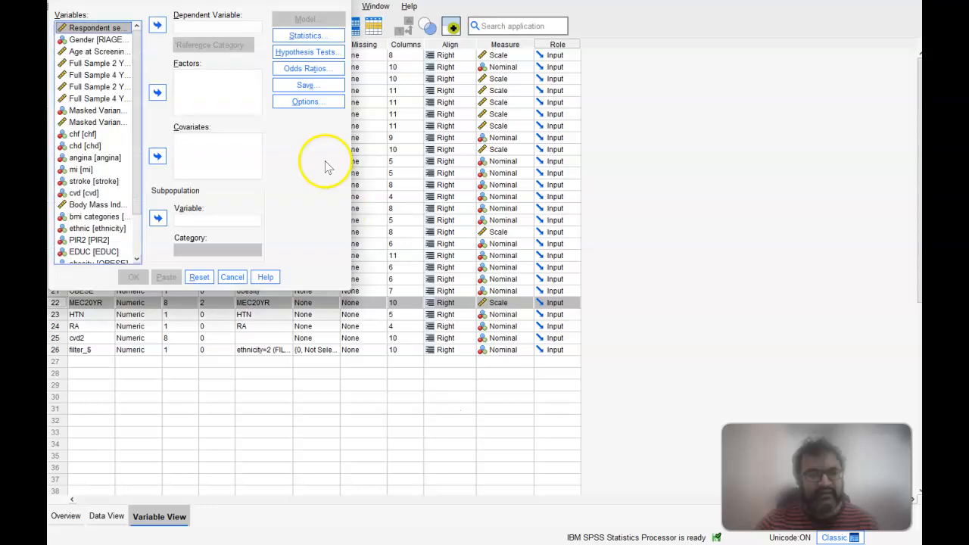
# Step: Assign RA as the dependent variable of the logistic regression
pyautogui.moveTo(134, 98); pyautogui.dragTo(138, 182)
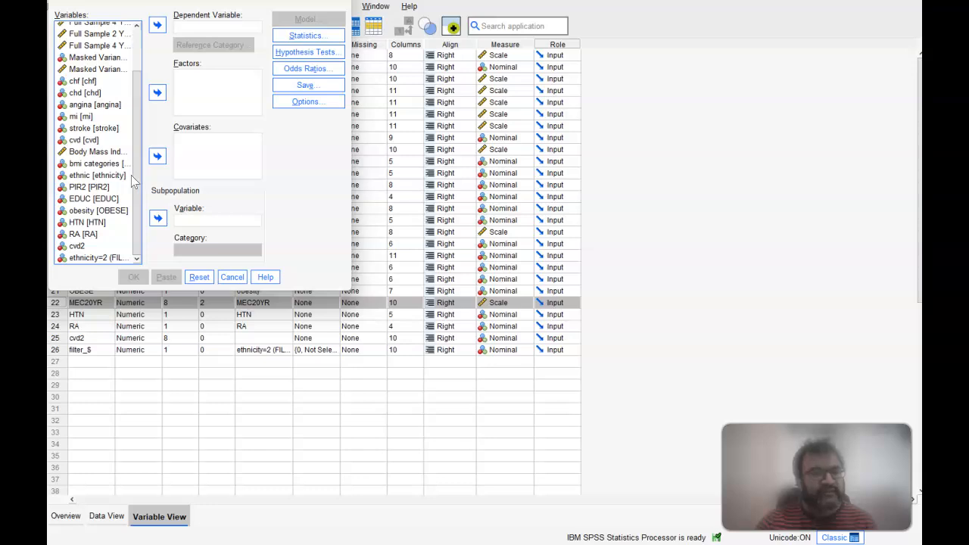
pyautogui.click(91, 237)
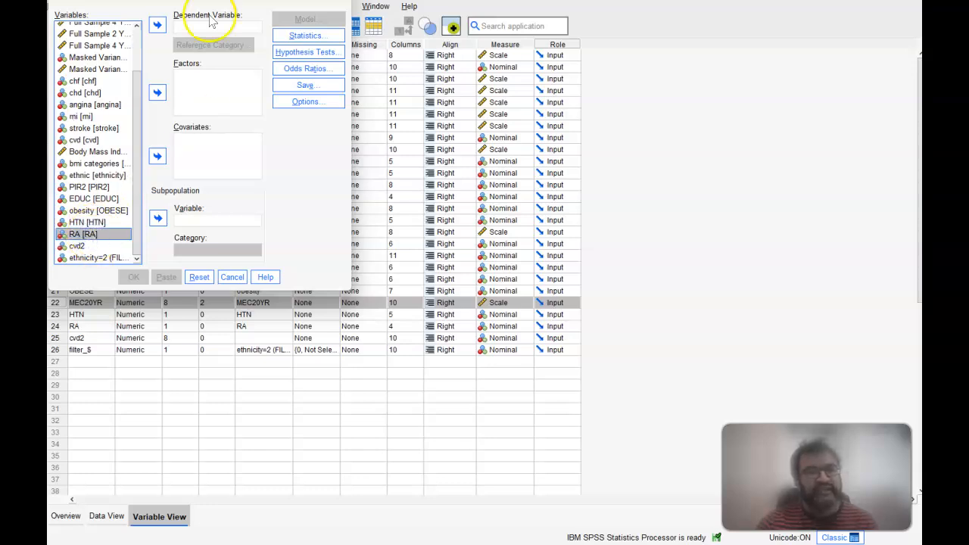
pyautogui.click(157, 28)
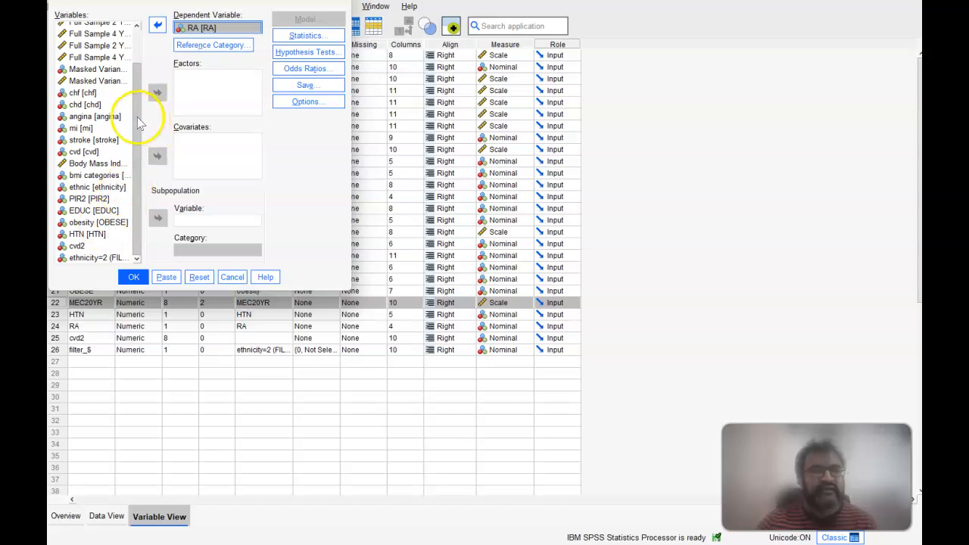
# Step: Add Gender (RIAGENDR) as a factor and Age at Screening as a covariate in the logistic regression
pyautogui.moveTo(138, 91); pyautogui.dragTo(147, 17)
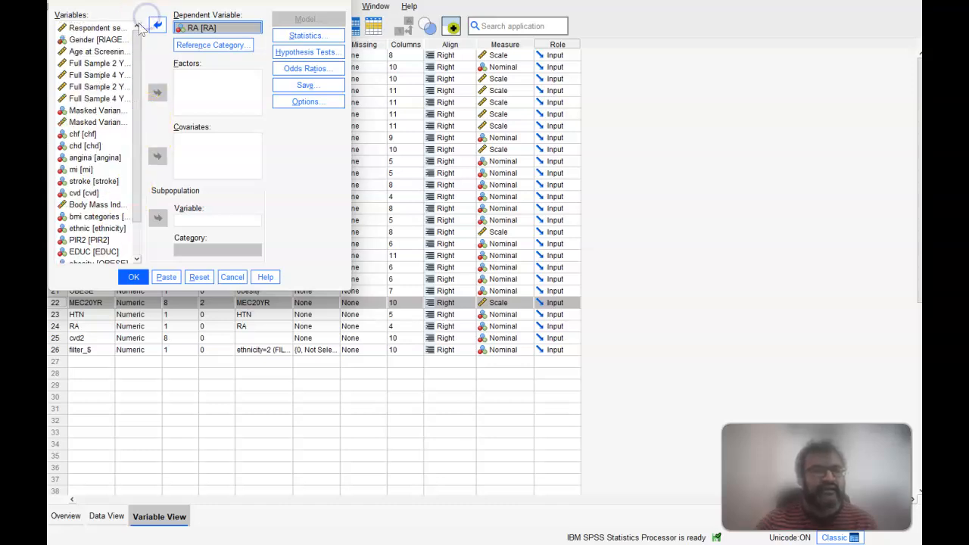
pyautogui.click(112, 39)
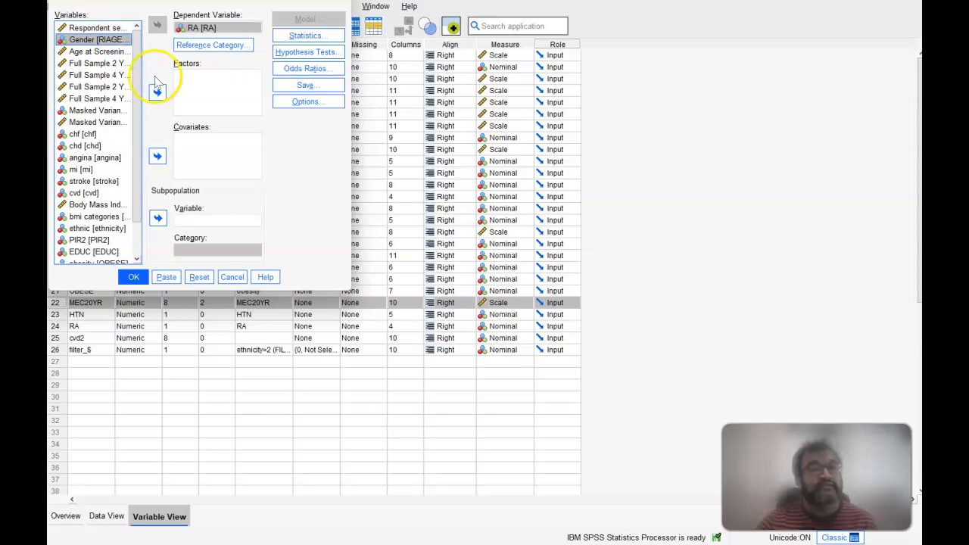
pyautogui.click(157, 94)
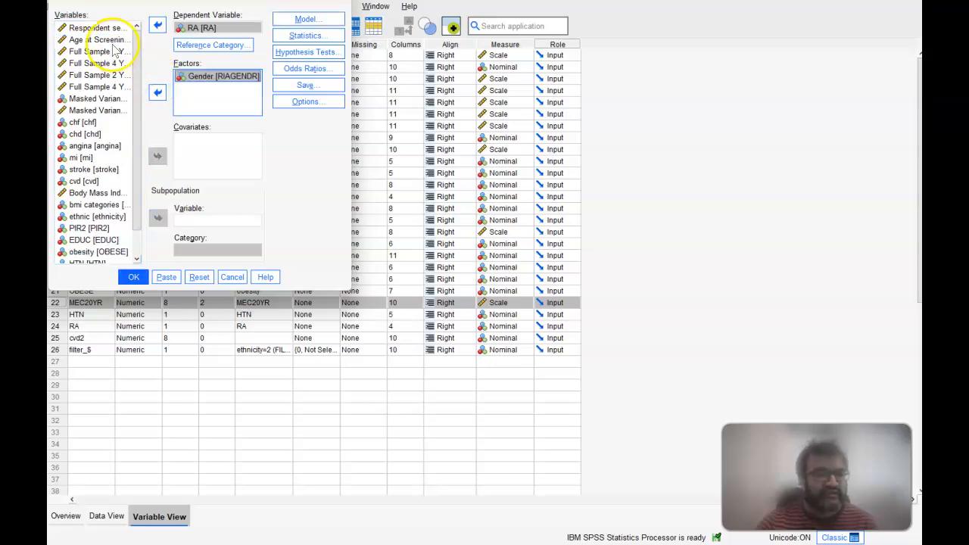
pyautogui.click(103, 39)
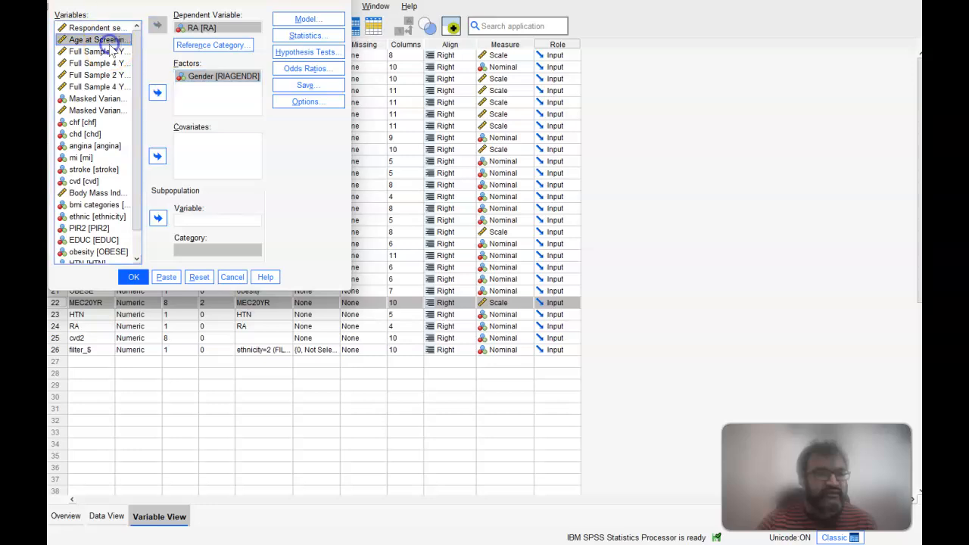
pyautogui.click(157, 155)
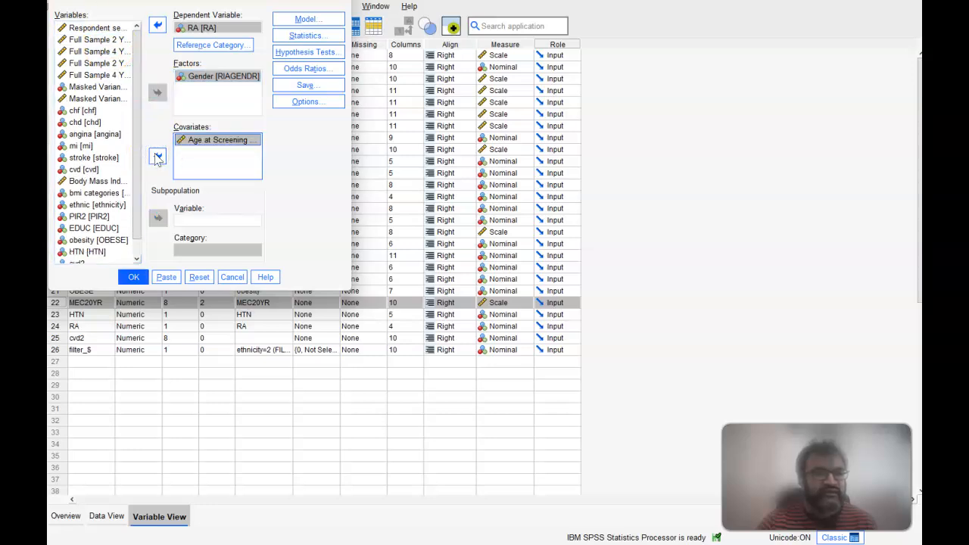
# Step: Restrict the analysis to the subpopulation defined by the ethnicity variable with category 2
pyautogui.moveTo(139, 166); pyautogui.dragTo(139, 224)
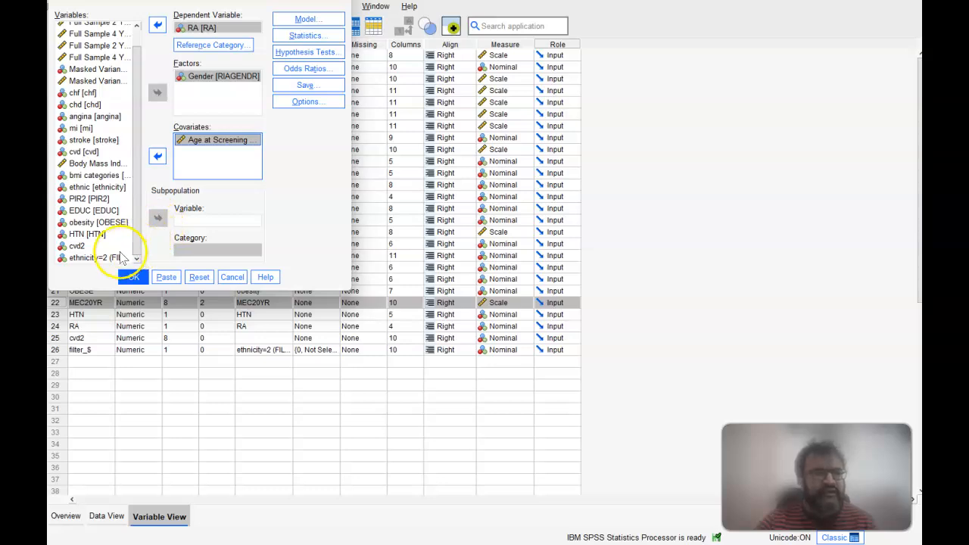
pyautogui.click(97, 187)
pyautogui.click(157, 219)
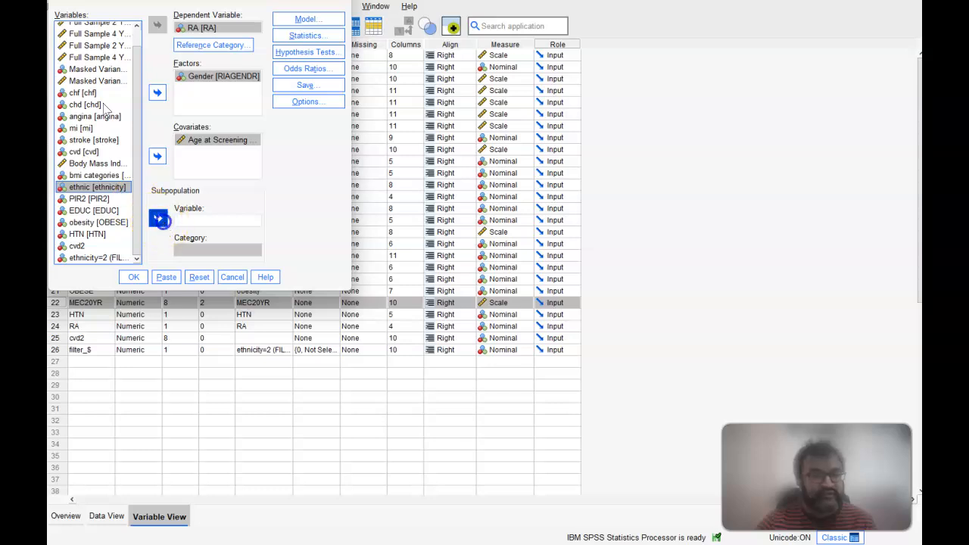
pyautogui.click(193, 251)
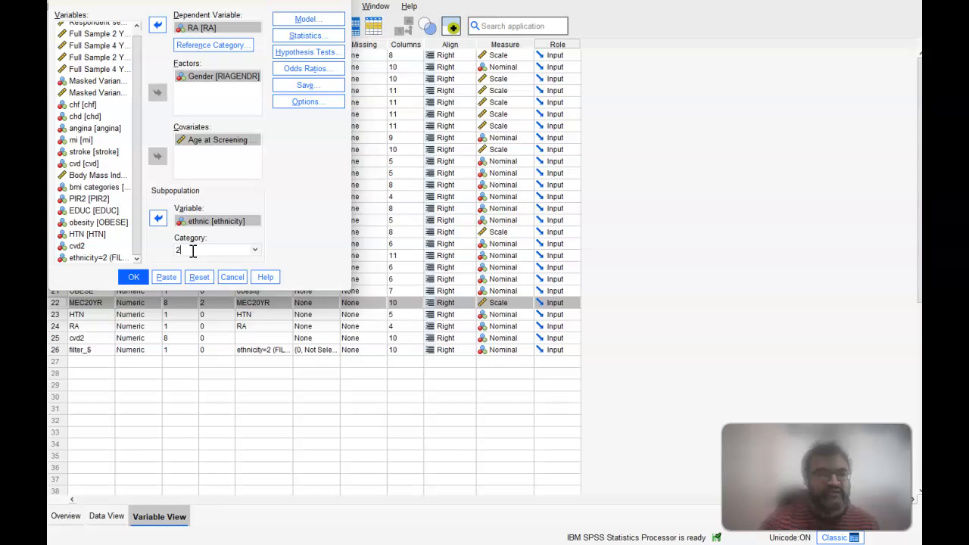
pyautogui.click(255, 250)
pyautogui.click(277, 237)
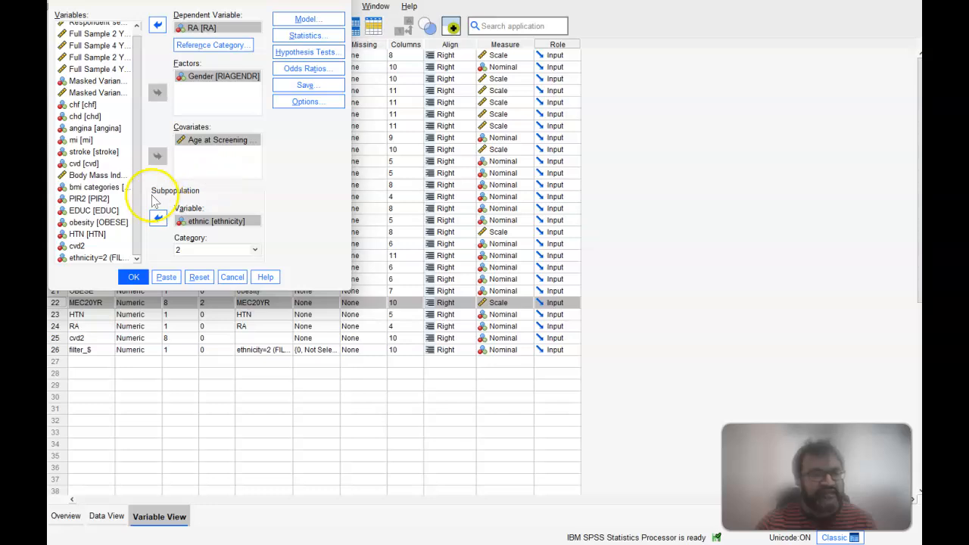
# Step: Add PIR2 and EDUC to the factors of the logistic regression
pyautogui.click(104, 198)
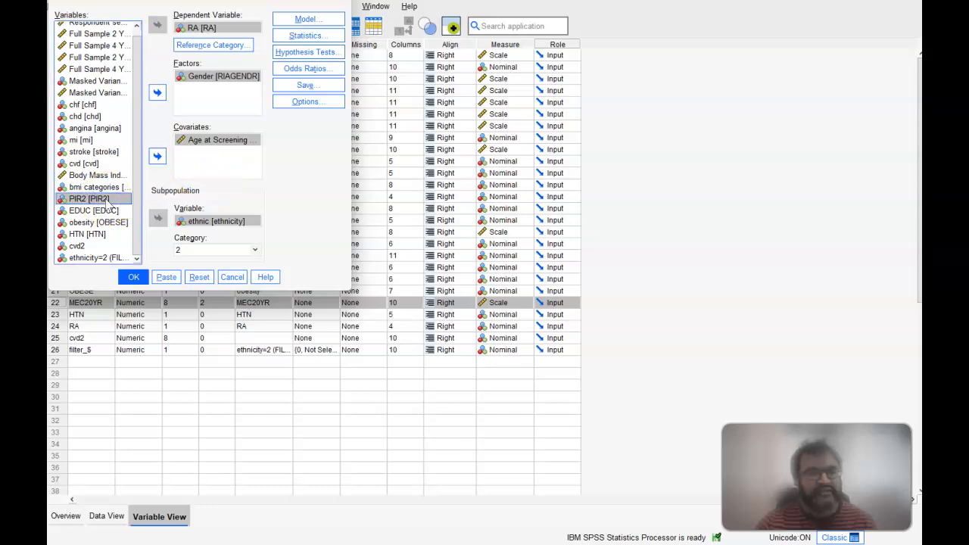
pyautogui.click(157, 93)
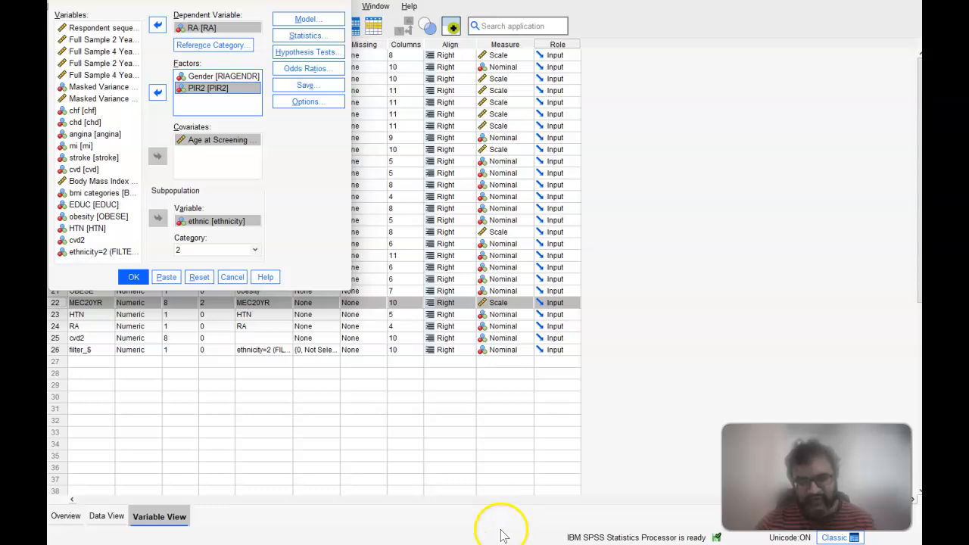
pyautogui.moveTo(525, 544)
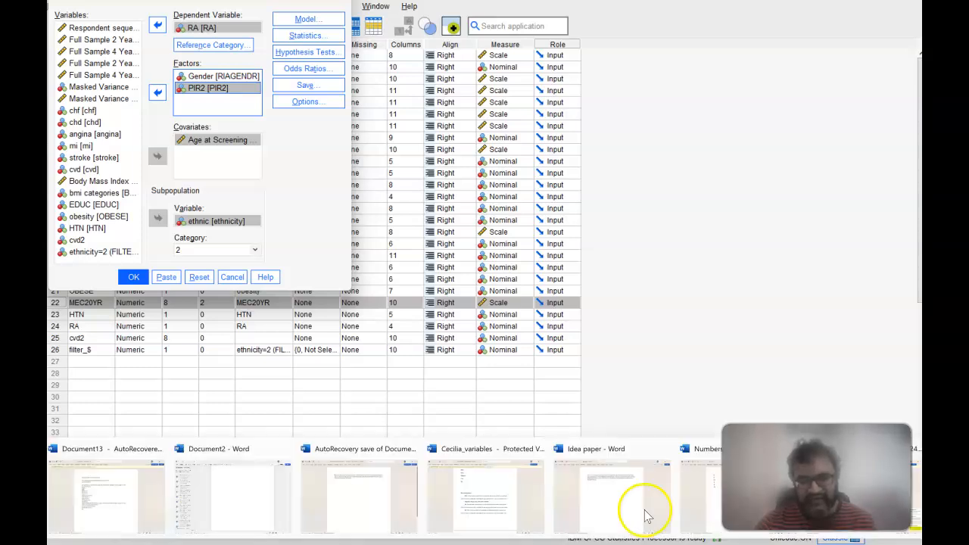
pyautogui.moveTo(512, 507)
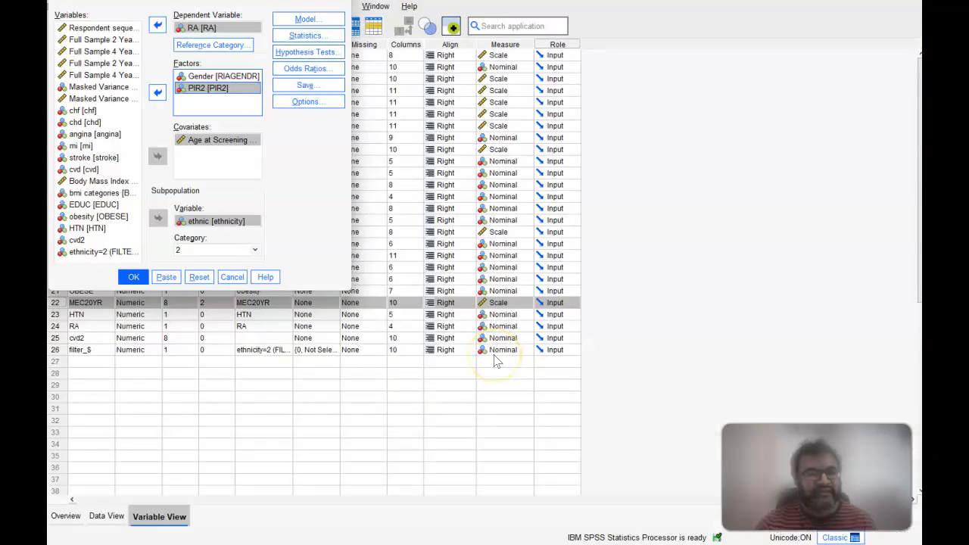
pyautogui.click(110, 205)
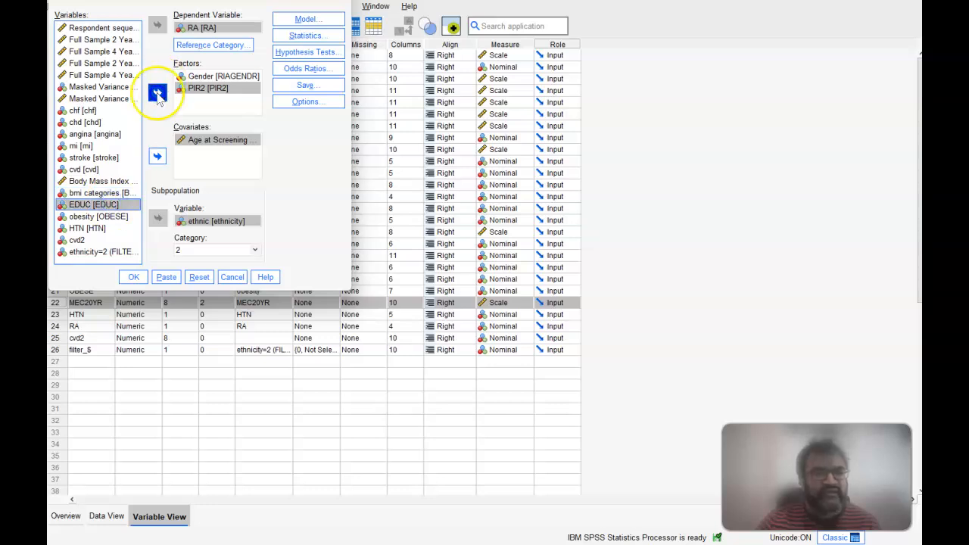
pyautogui.click(157, 93)
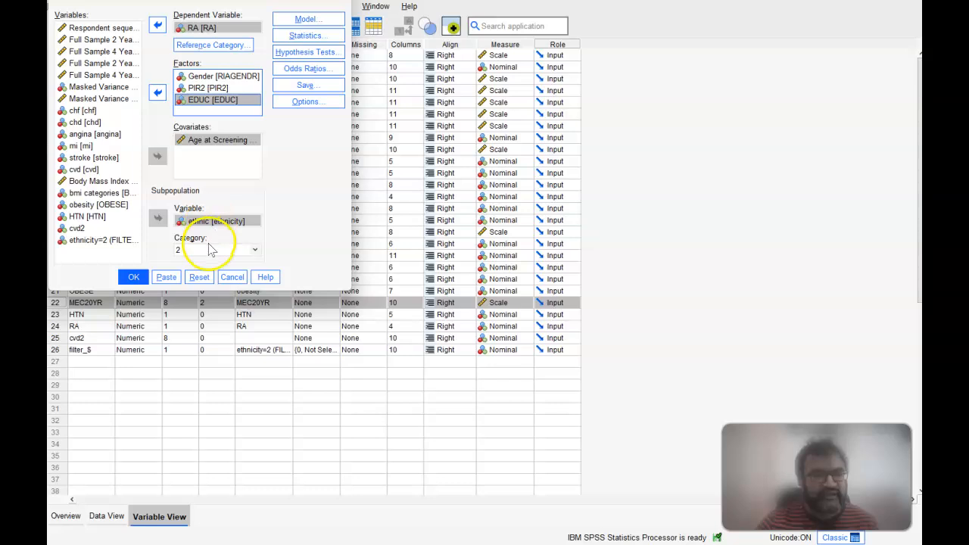
# Step: Request odds ratios for comparing the factor levels of Gender, PIR2 and EDUC
pyautogui.click(289, 69)
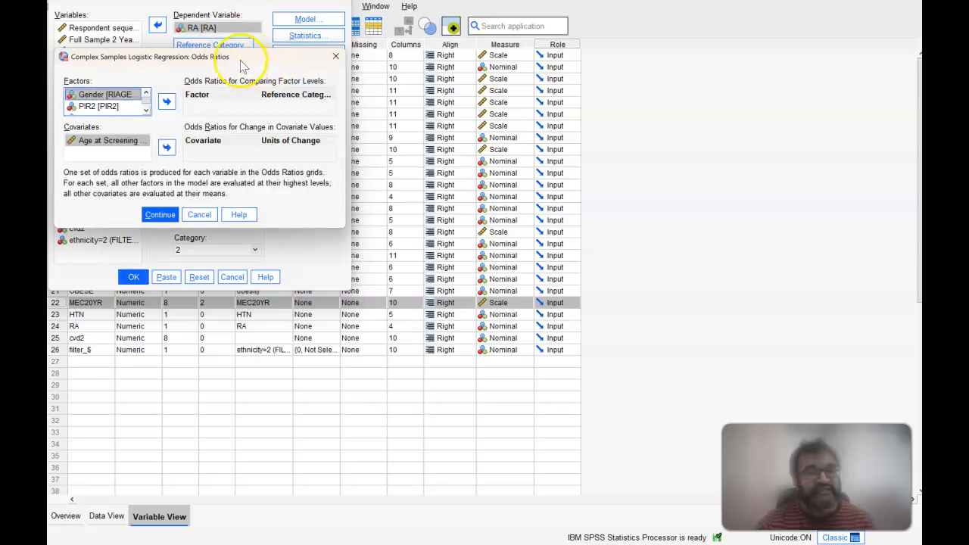
pyautogui.moveTo(246, 61); pyautogui.dragTo(392, 91)
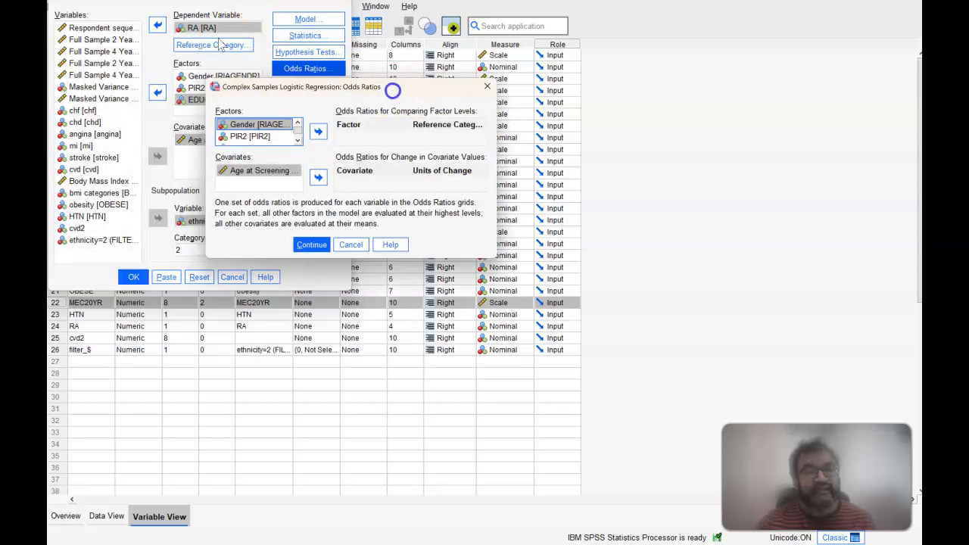
pyautogui.click(299, 143)
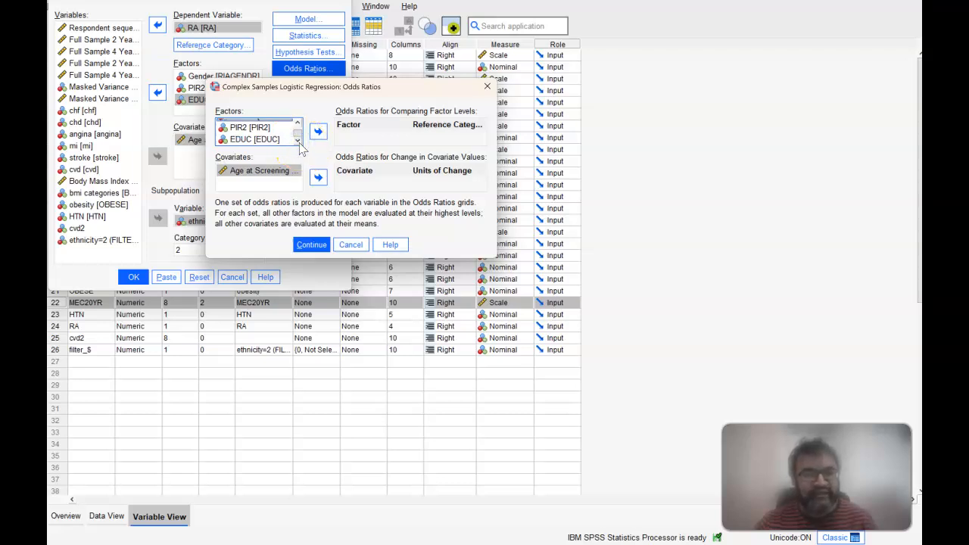
pyautogui.click(298, 124)
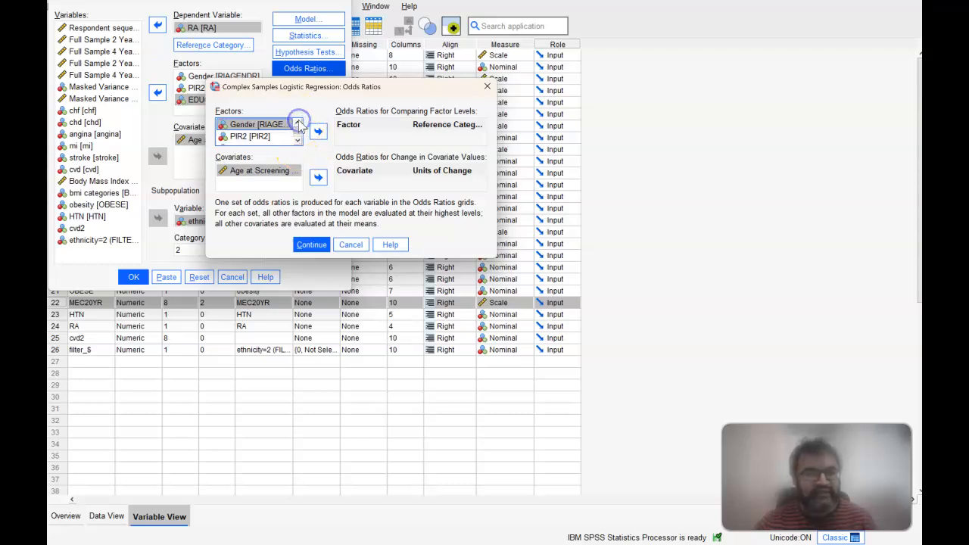
pyautogui.click(298, 143)
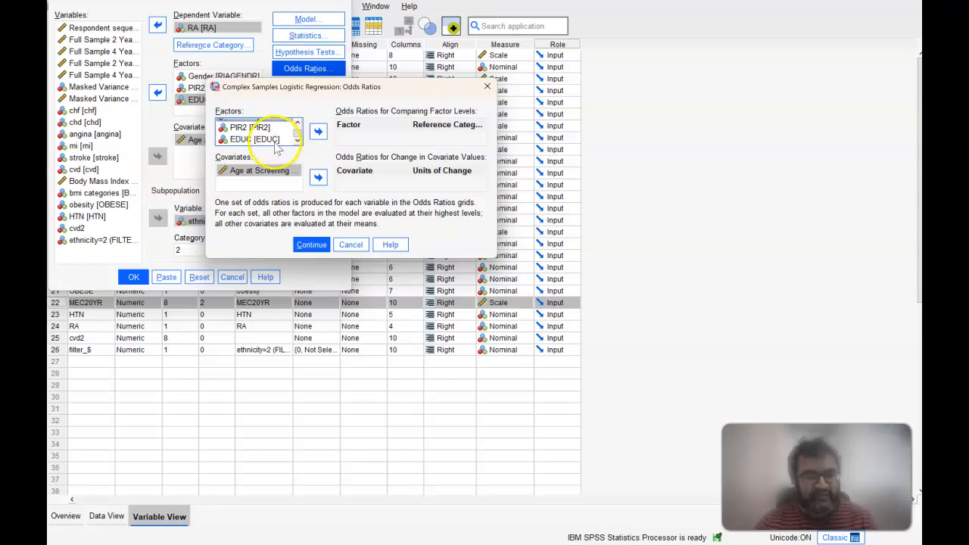
pyautogui.click(276, 143)
pyautogui.click(318, 132)
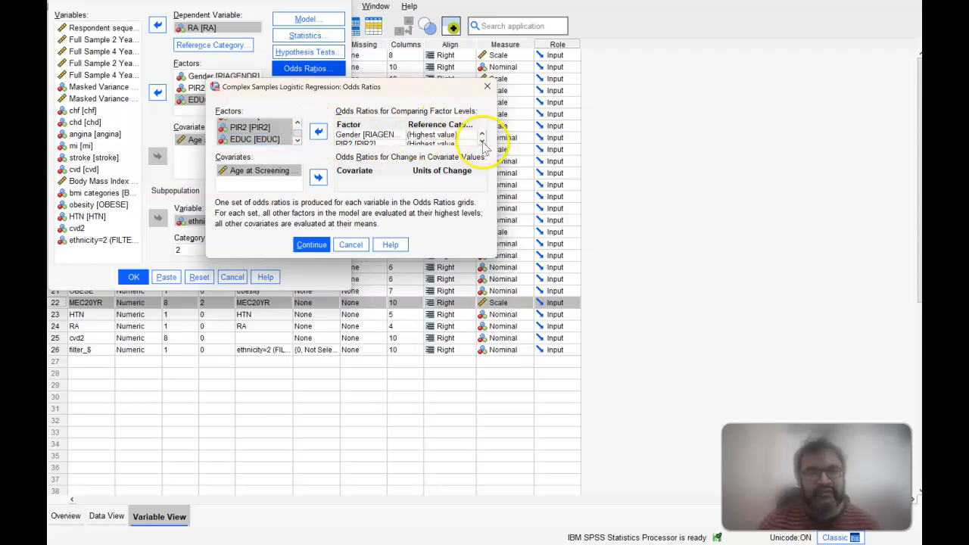
# Step: Set the odds ratio reference category to the lowest value for both Gender and EDUC
pyautogui.click(446, 137)
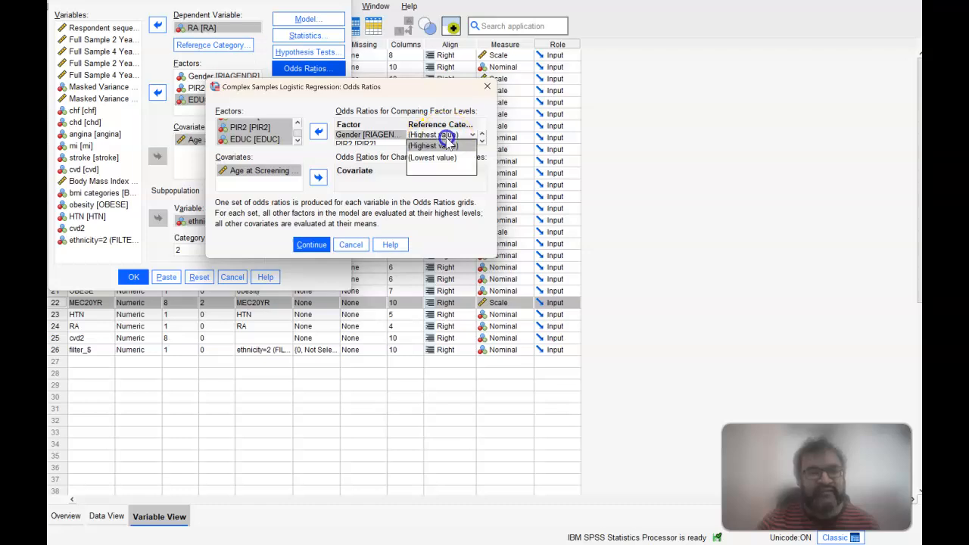
pyautogui.click(447, 158)
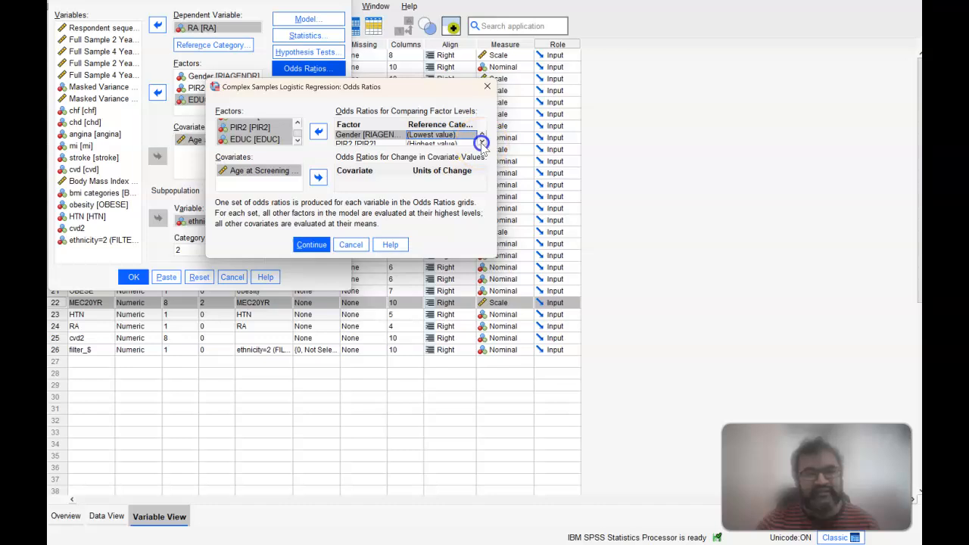
pyautogui.click(482, 143)
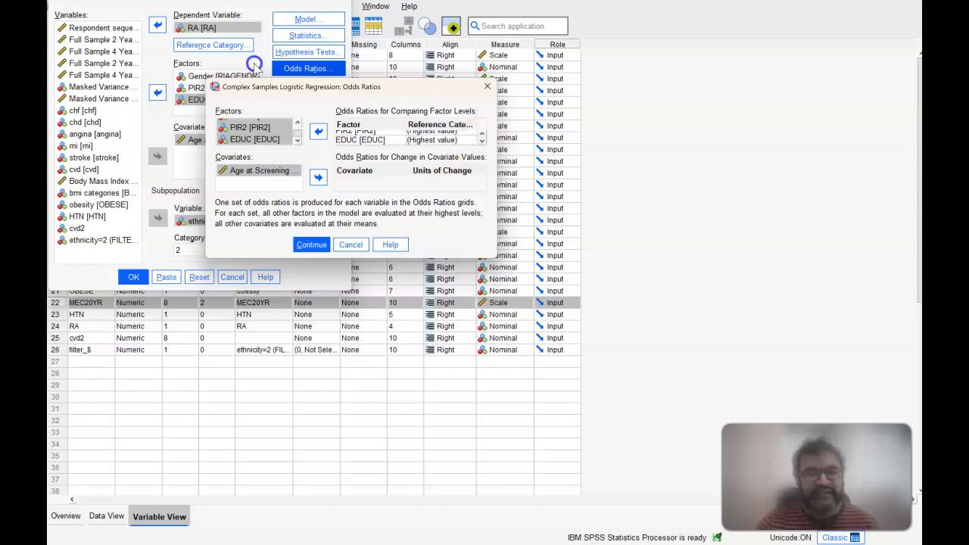
pyautogui.click(465, 140)
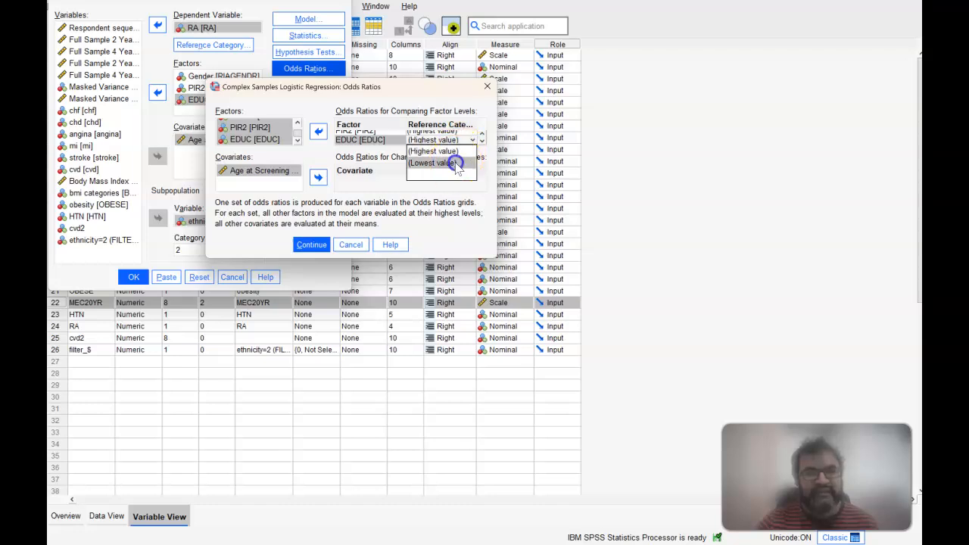
pyautogui.click(453, 164)
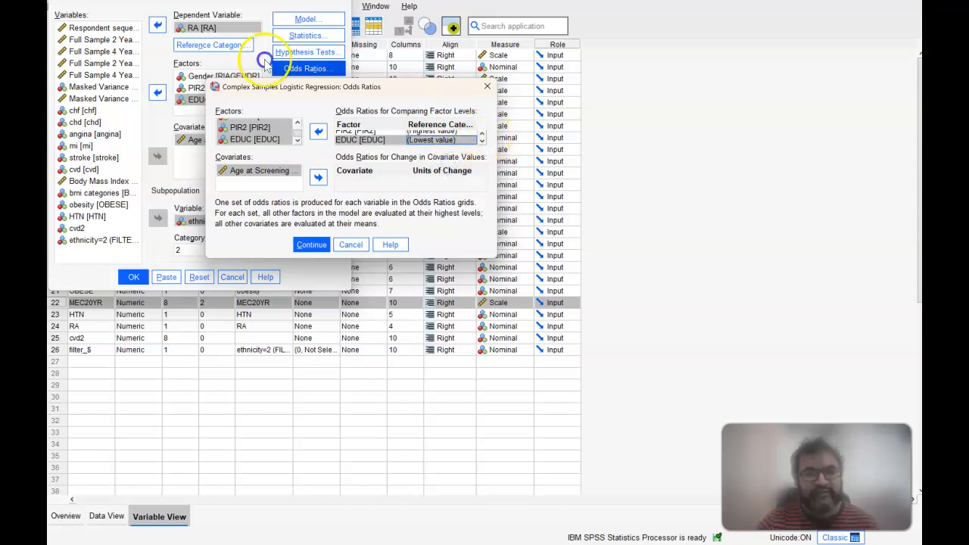
# Step: Set the odds ratio reference category of the PIR2 factor to the lowest value
pyautogui.click(481, 134)
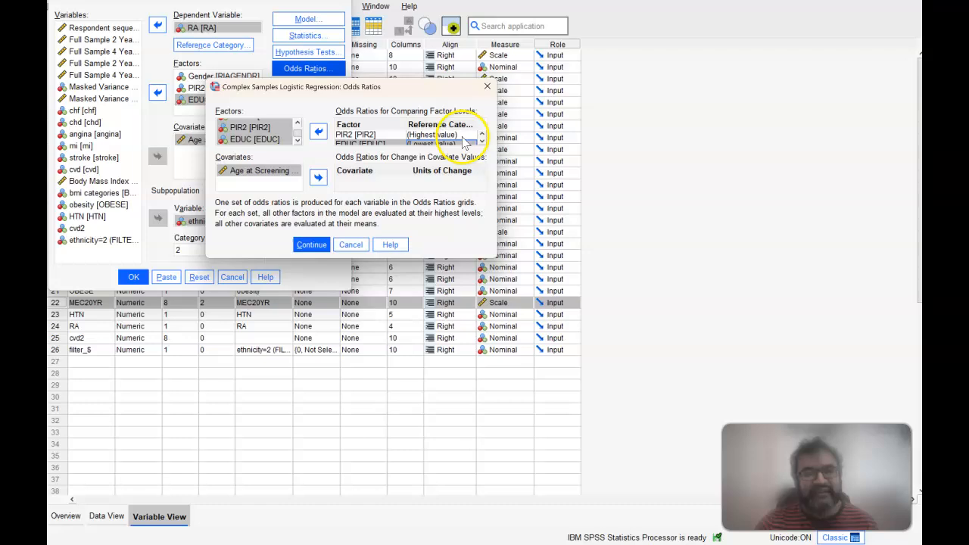
pyautogui.click(465, 135)
pyautogui.click(454, 158)
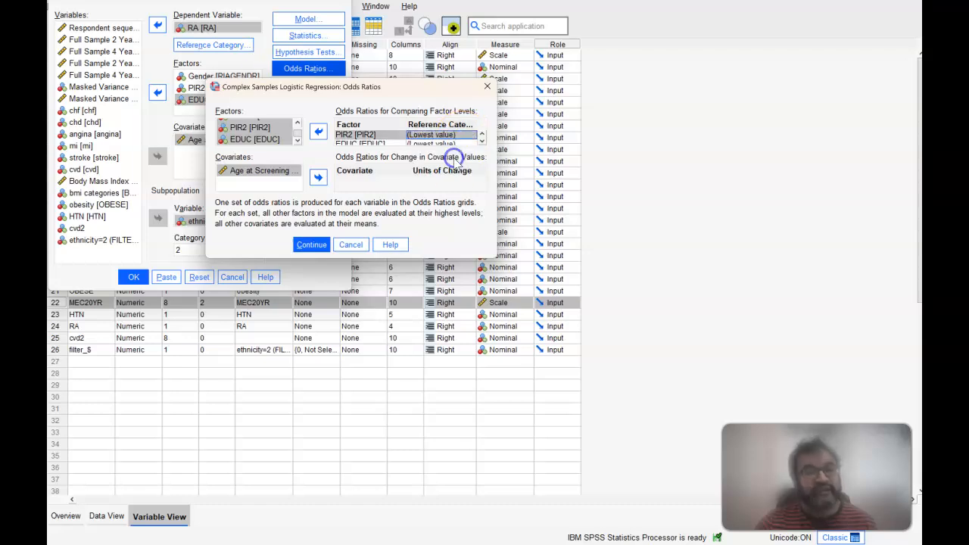
pyautogui.click(482, 134)
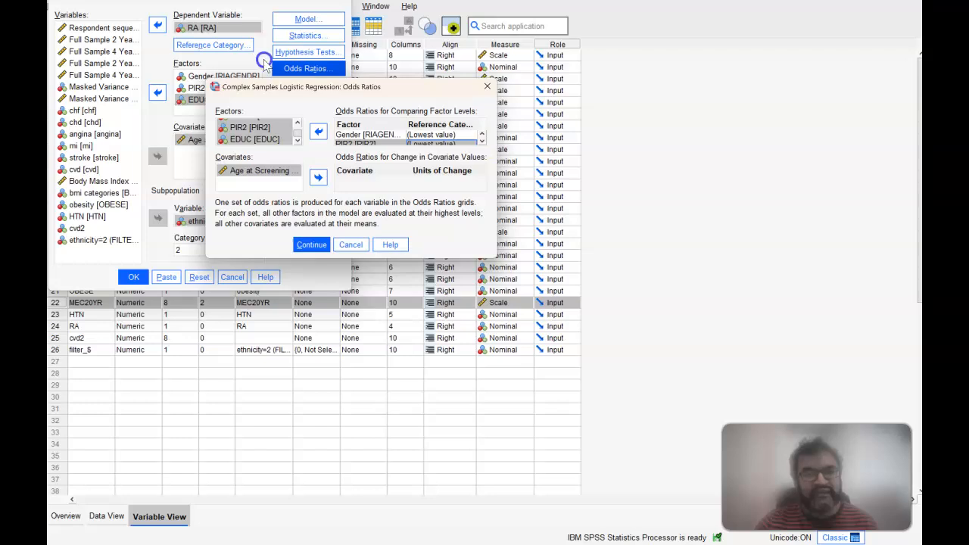
# Step: Accept the odds ratio settings without a covariate and run the complex samples logistic regression
pyautogui.click(389, 180)
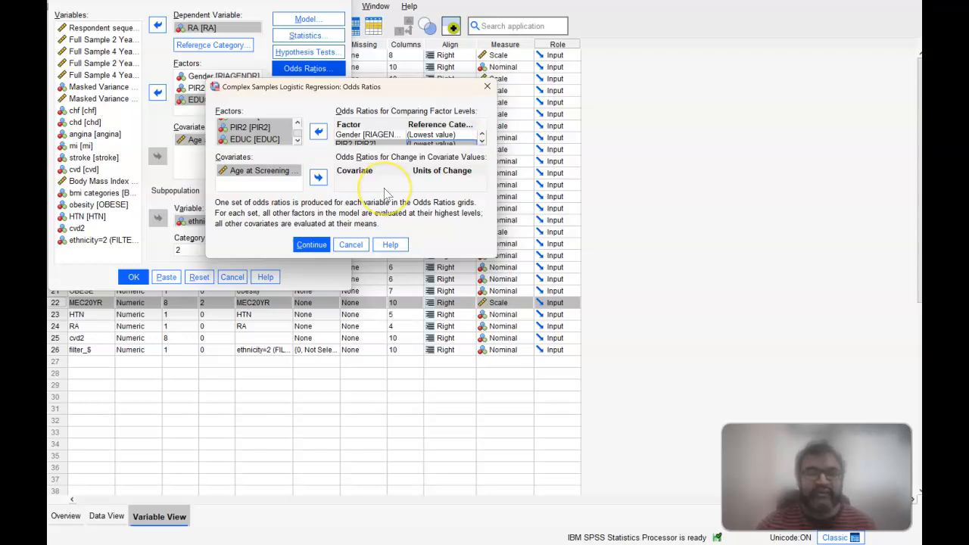
pyautogui.click(377, 197)
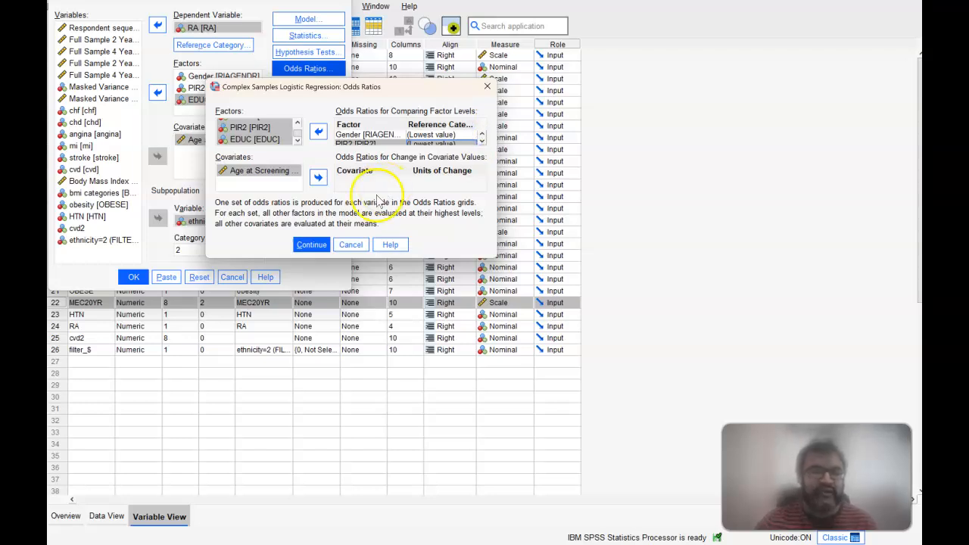
pyautogui.click(311, 244)
pyautogui.click(159, 278)
pyautogui.click(133, 278)
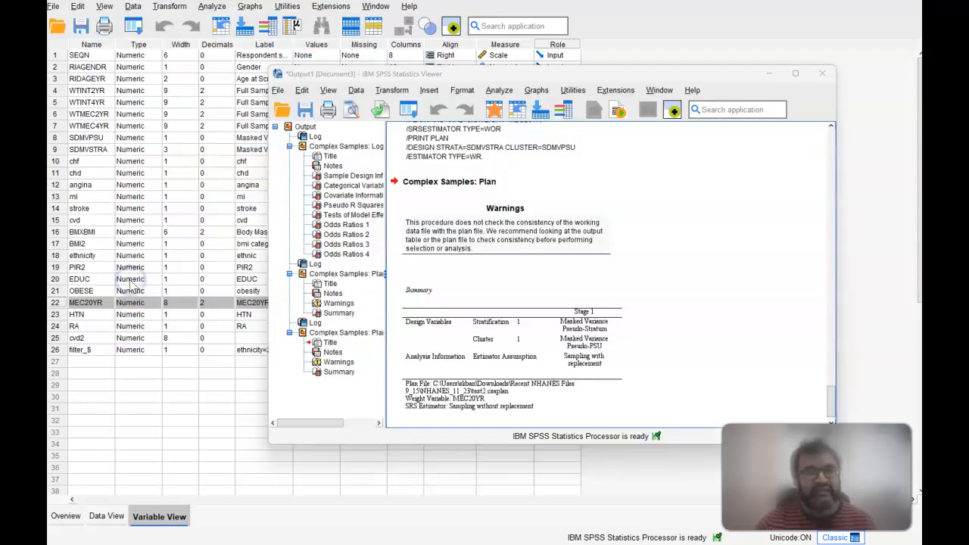
# Step: Examine the logistic regression output, including the sample design, pseudo R squares, tests of model effects, and odds ratios for Gender, PIR2 and EDUC
pyautogui.click(497, 322)
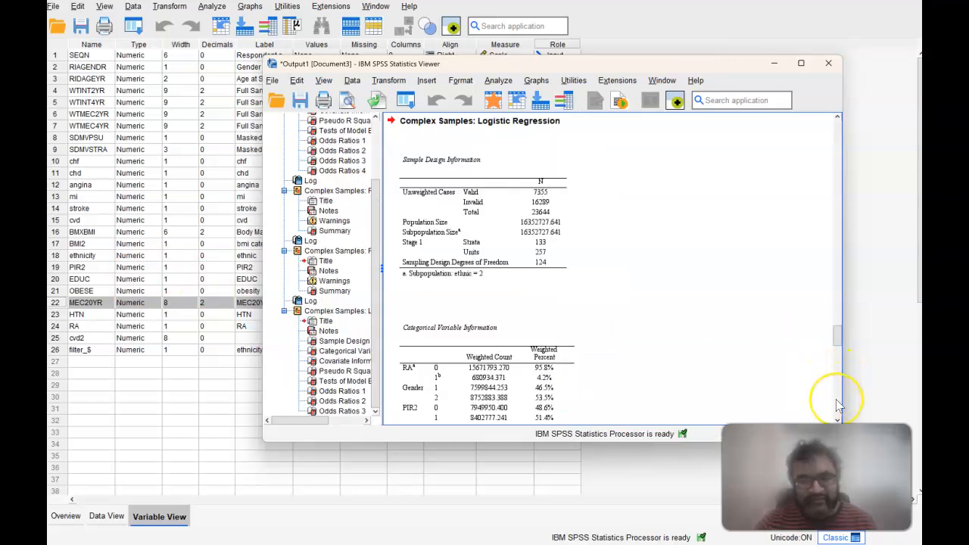
pyautogui.moveTo(835, 335); pyautogui.dragTo(839, 369)
pyautogui.click(612, 347)
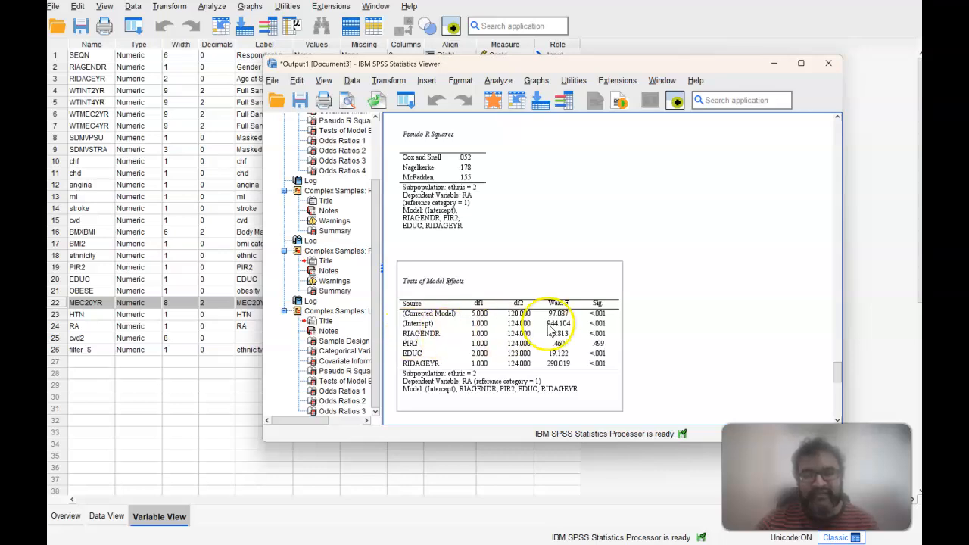
pyautogui.moveTo(839, 365); pyautogui.dragTo(837, 379)
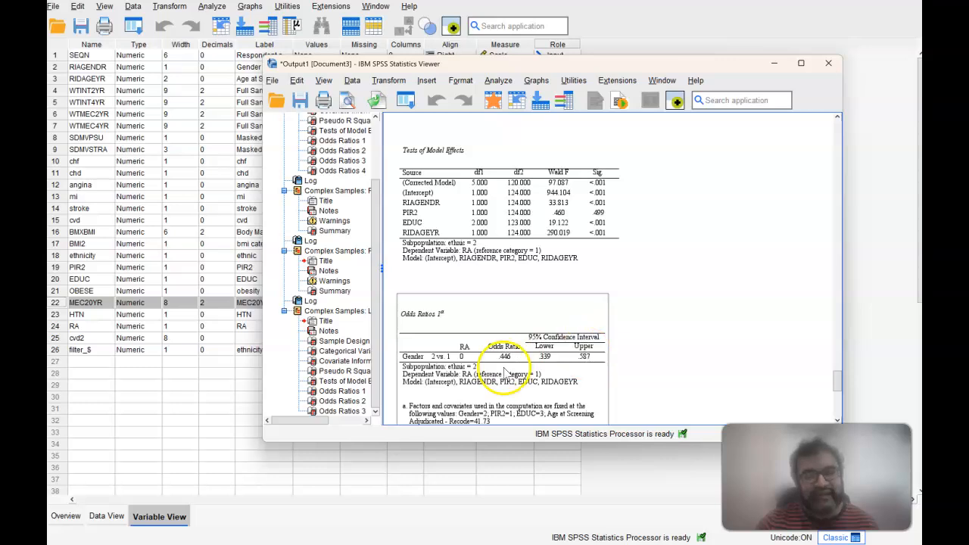
pyautogui.click(799, 267)
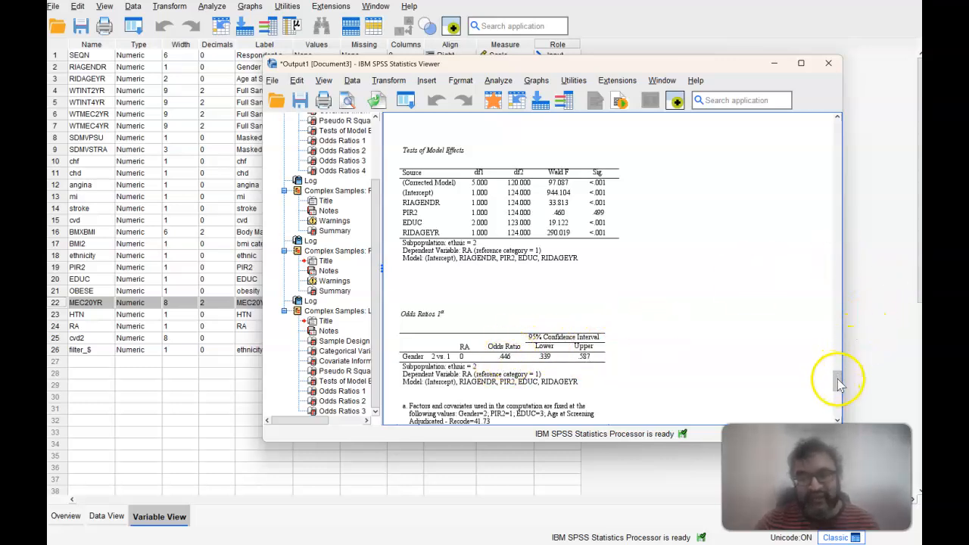
pyautogui.click(583, 363)
pyautogui.click(823, 374)
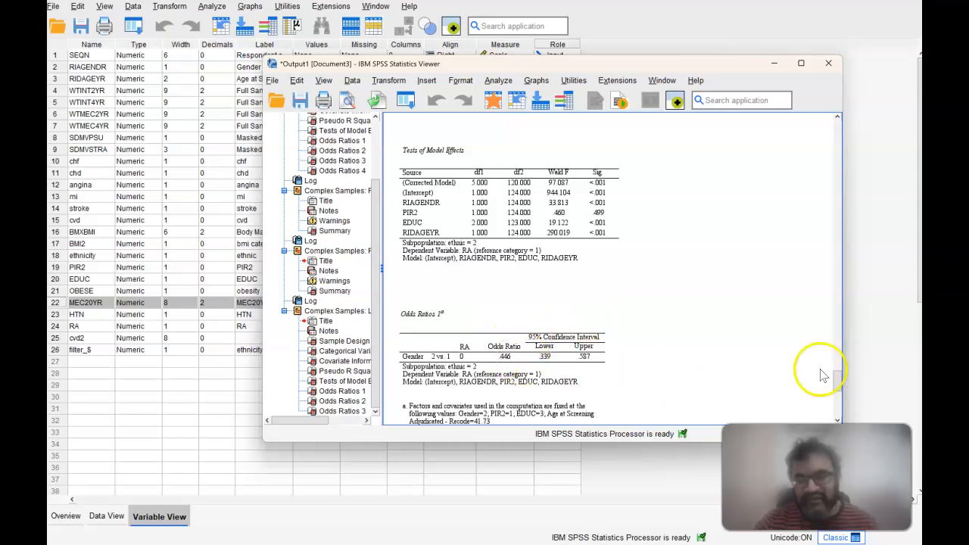
pyautogui.moveTo(838, 386); pyautogui.dragTo(834, 408)
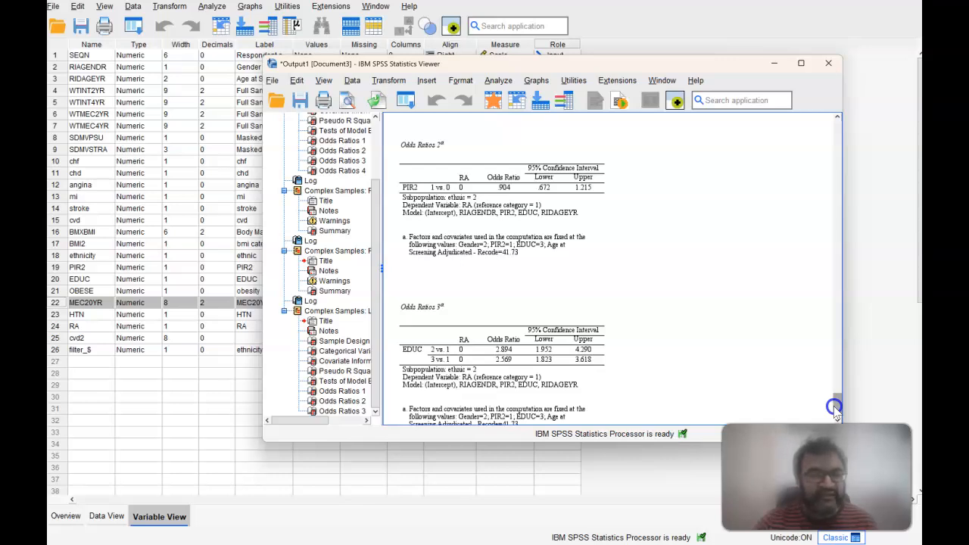
pyautogui.moveTo(834, 409); pyautogui.dragTo(830, 371)
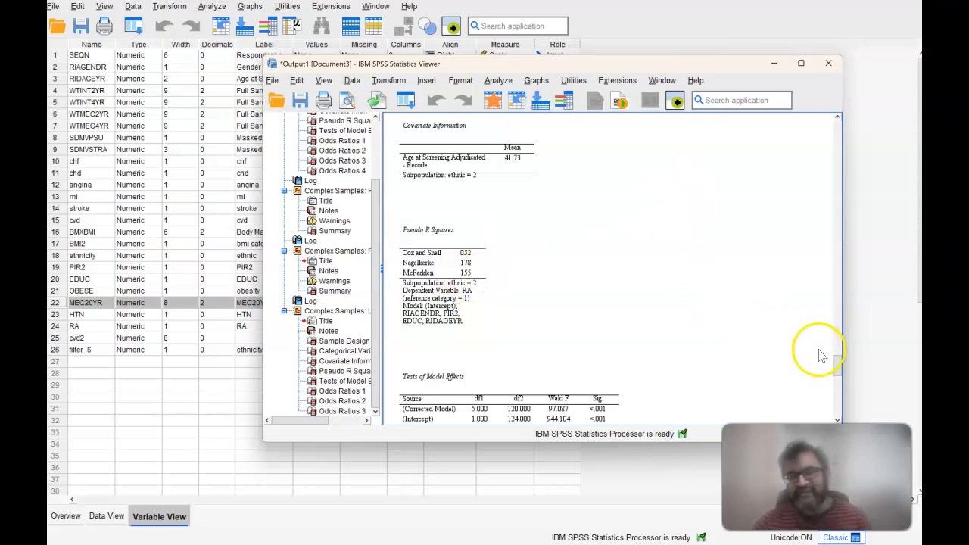
pyautogui.moveTo(836, 363); pyautogui.dragTo(838, 432)
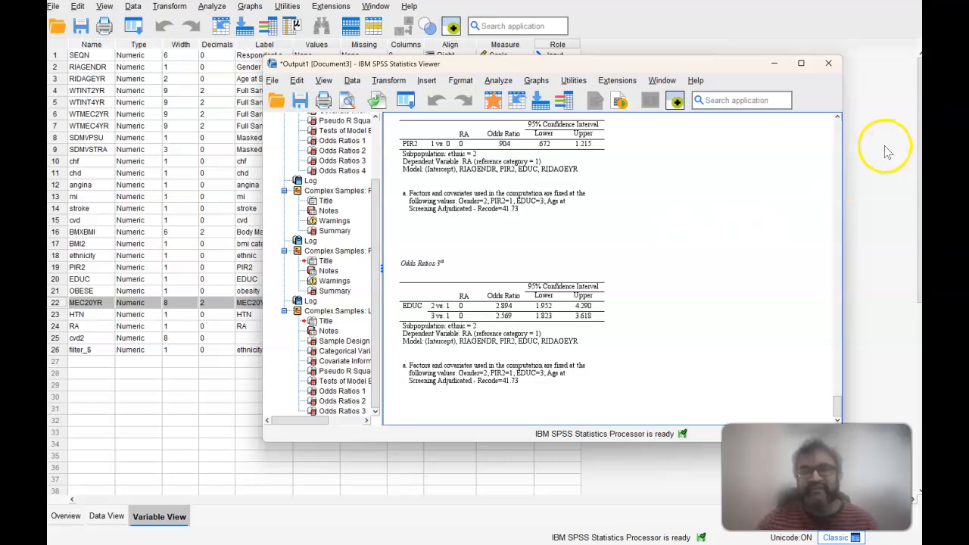
# Step: Close the output viewer window containing the regression results
pyautogui.click(829, 64)
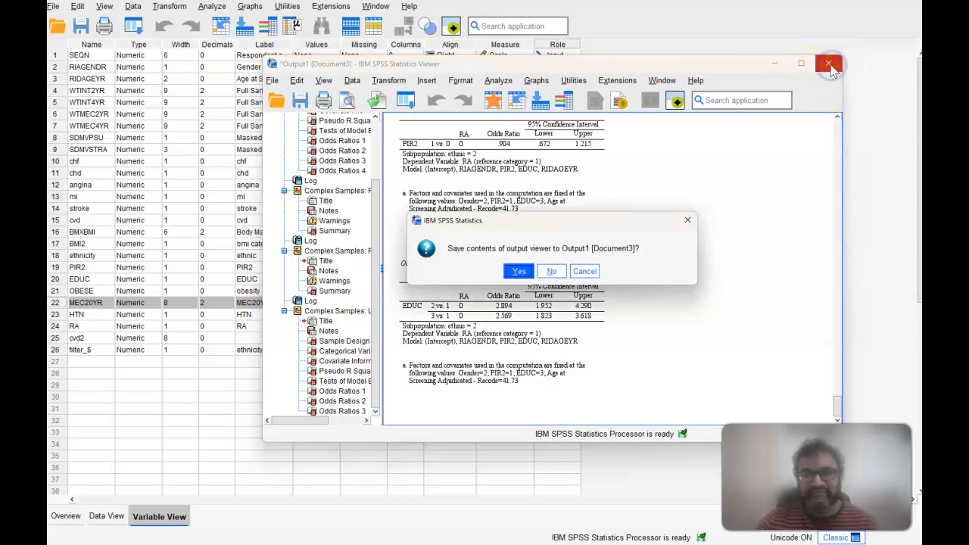